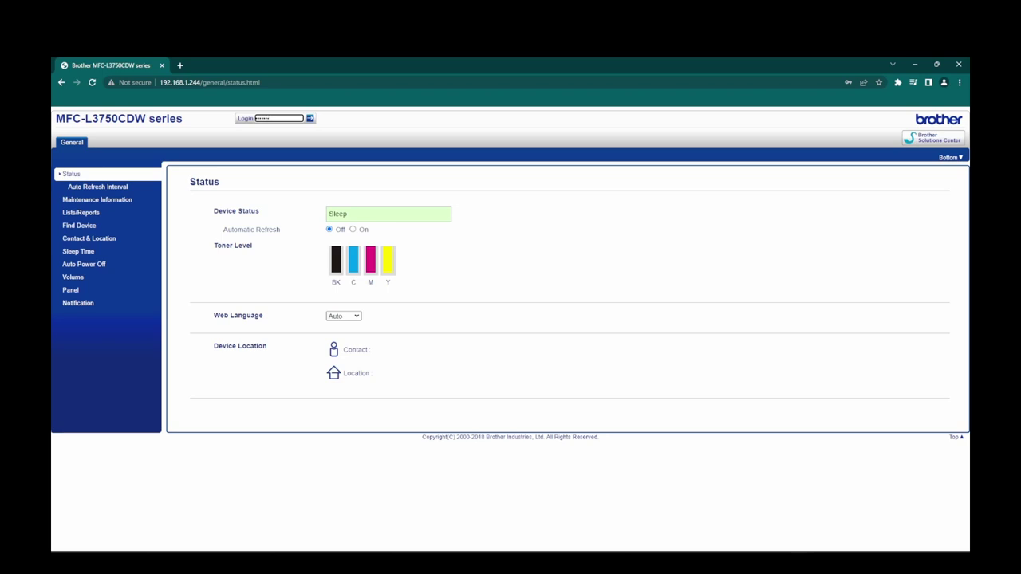
- Log in to the printer's web management page with the login password and check for new firmware
key(Return)
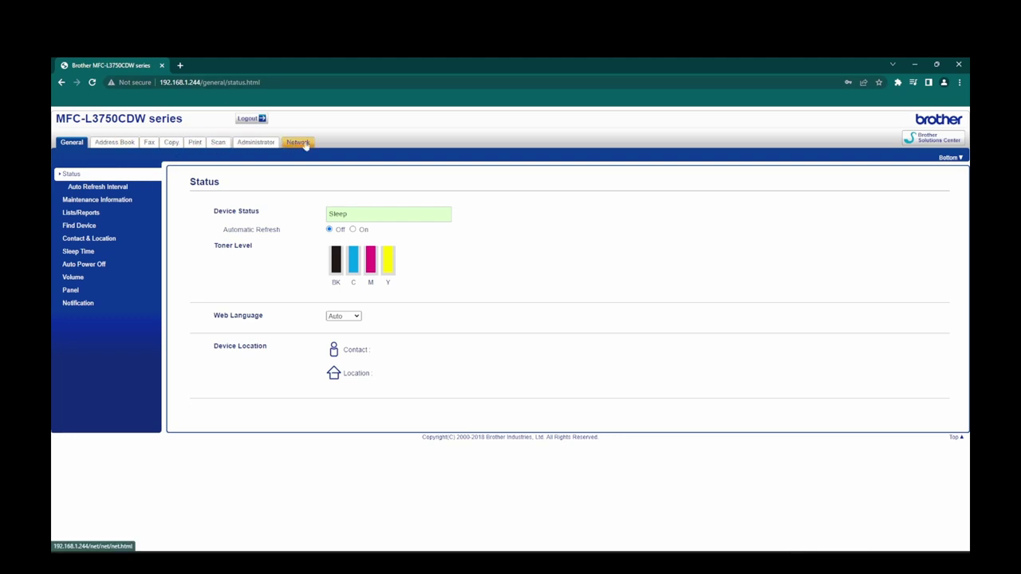
click(253, 144)
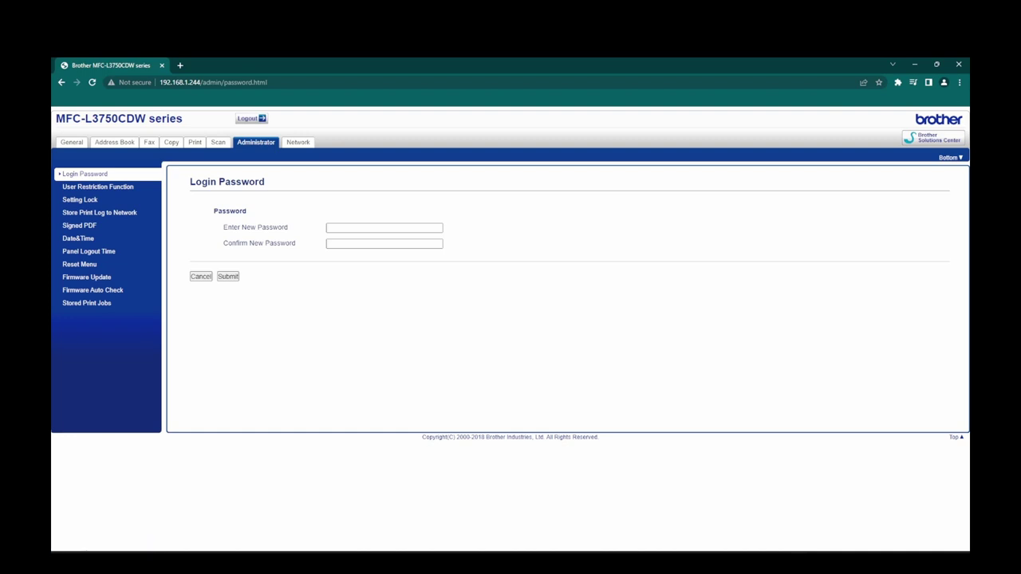
click(83, 279)
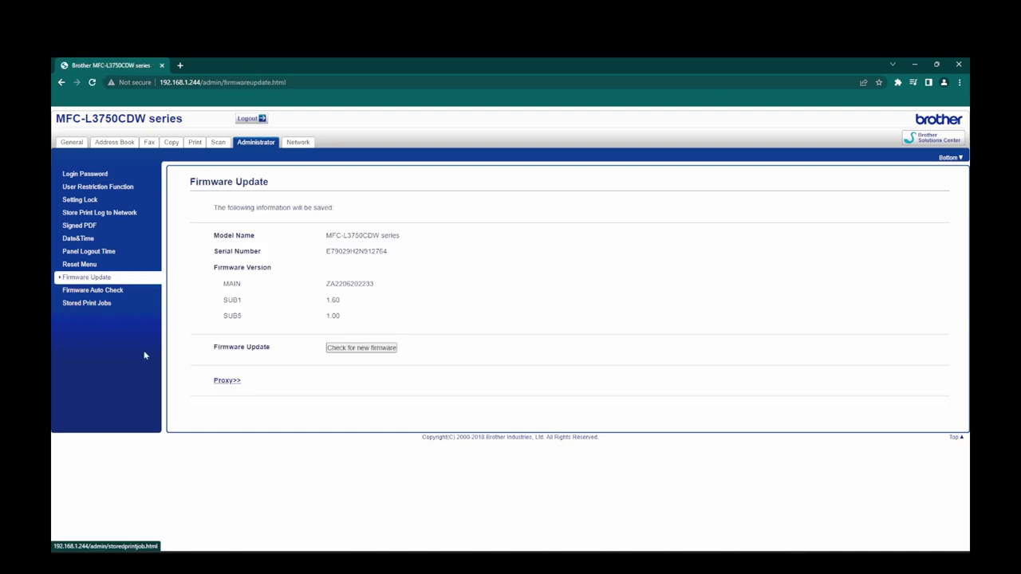
click(354, 349)
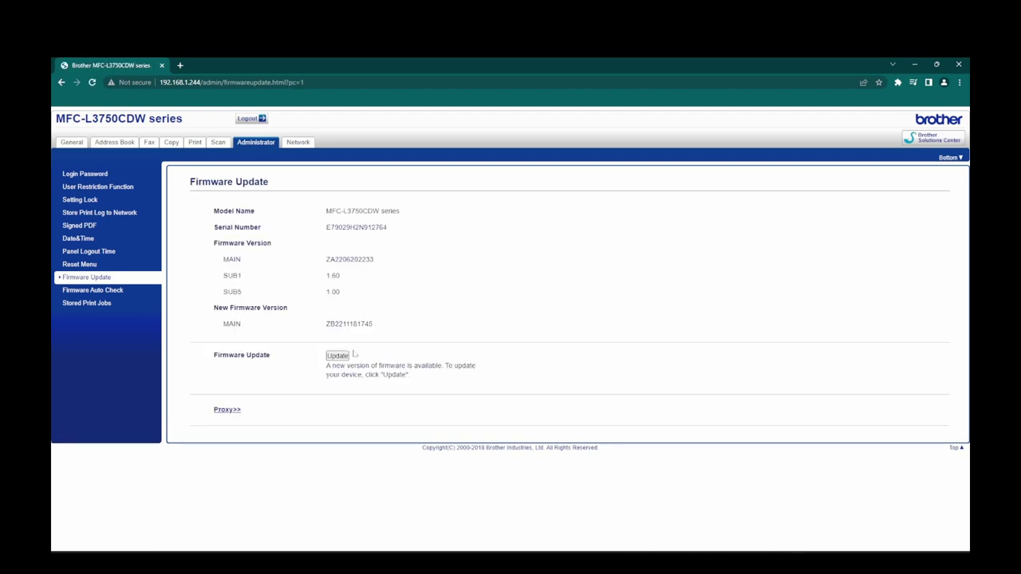
- Install the available firmware update on the printer and wait for the update to complete
drag(344, 365, 313, 384)
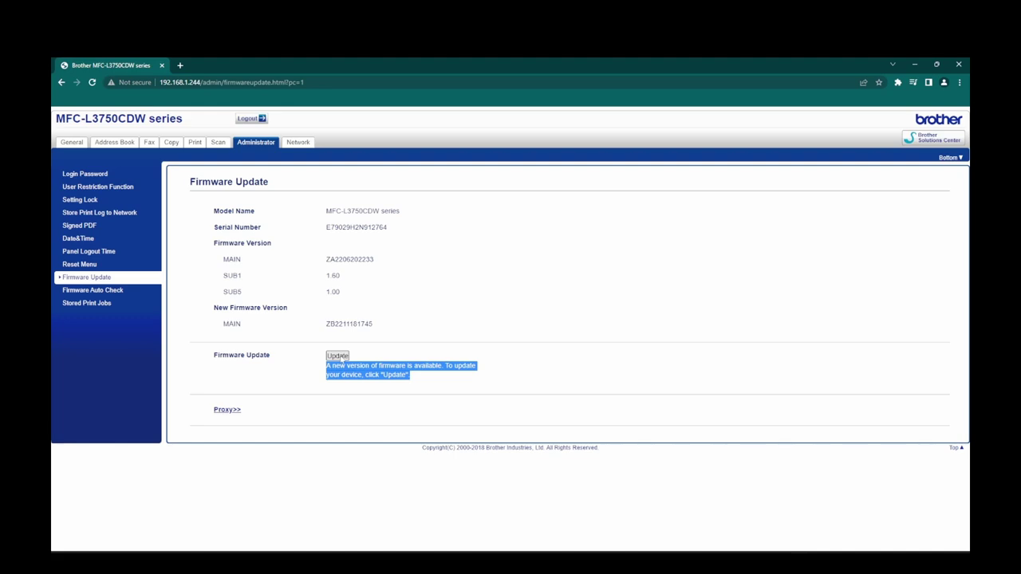
click(338, 357)
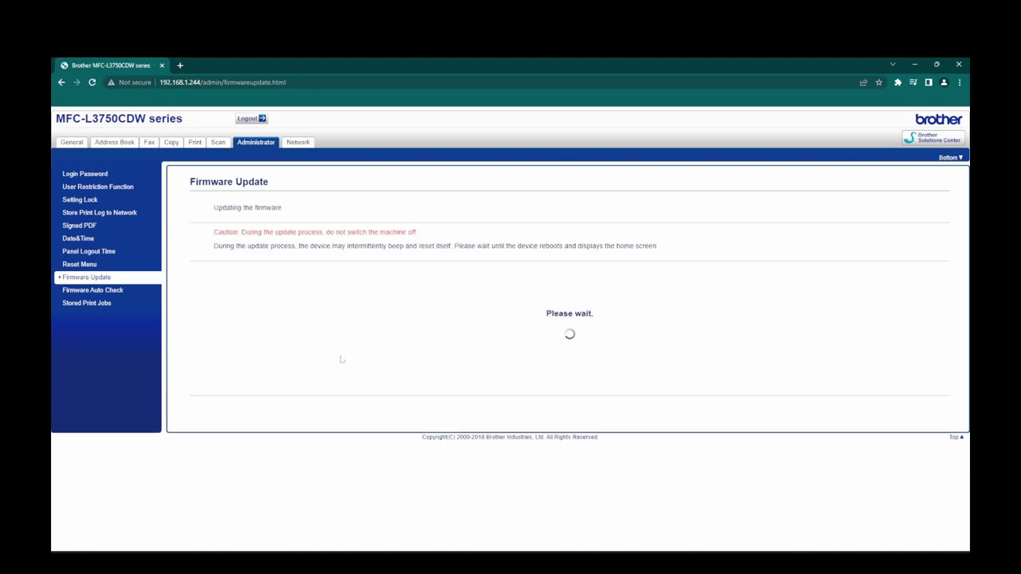
drag(211, 232, 424, 229)
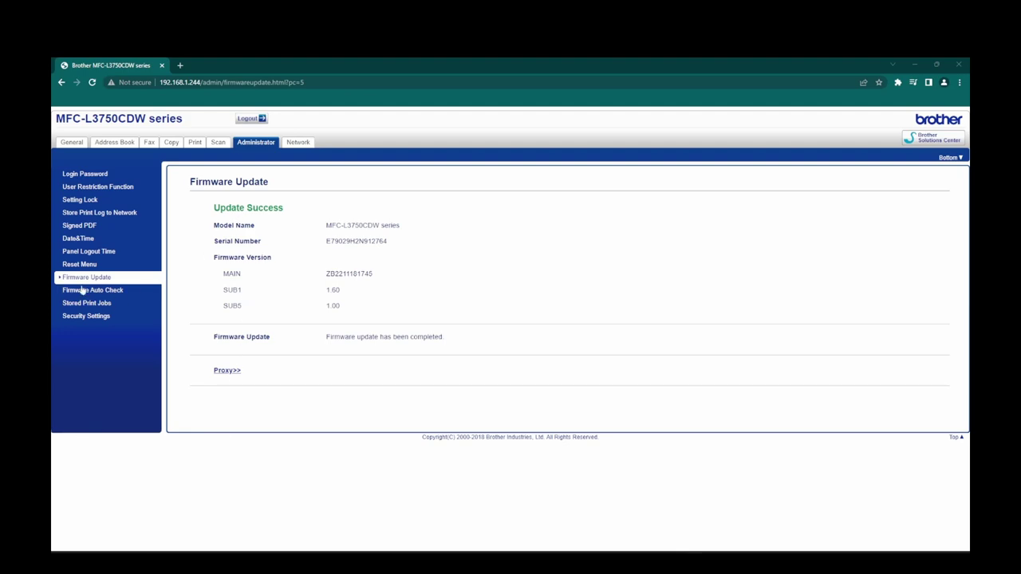
drag(213, 211, 290, 211)
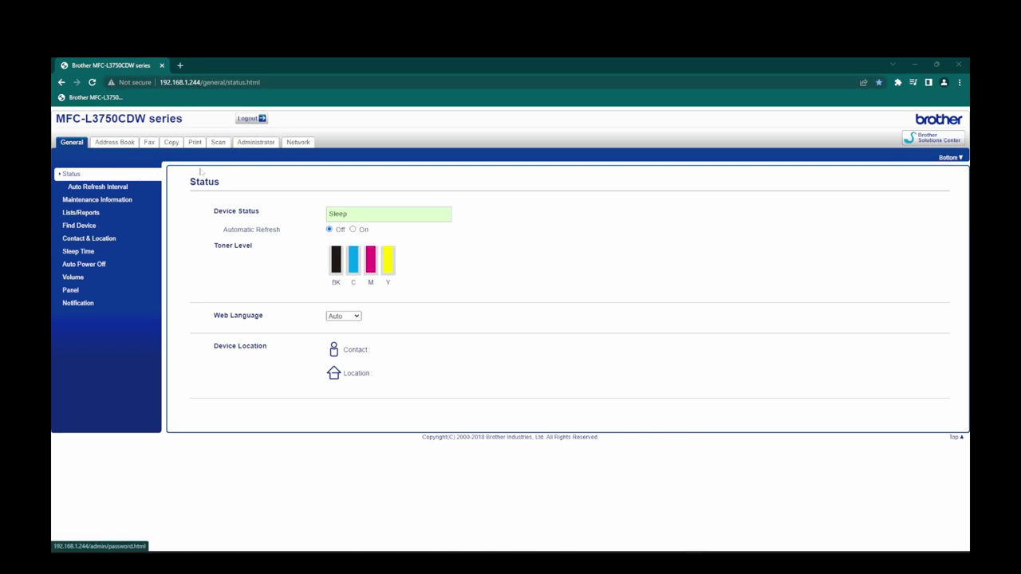
- Review the Address Book entries and the Fax settings
click(115, 144)
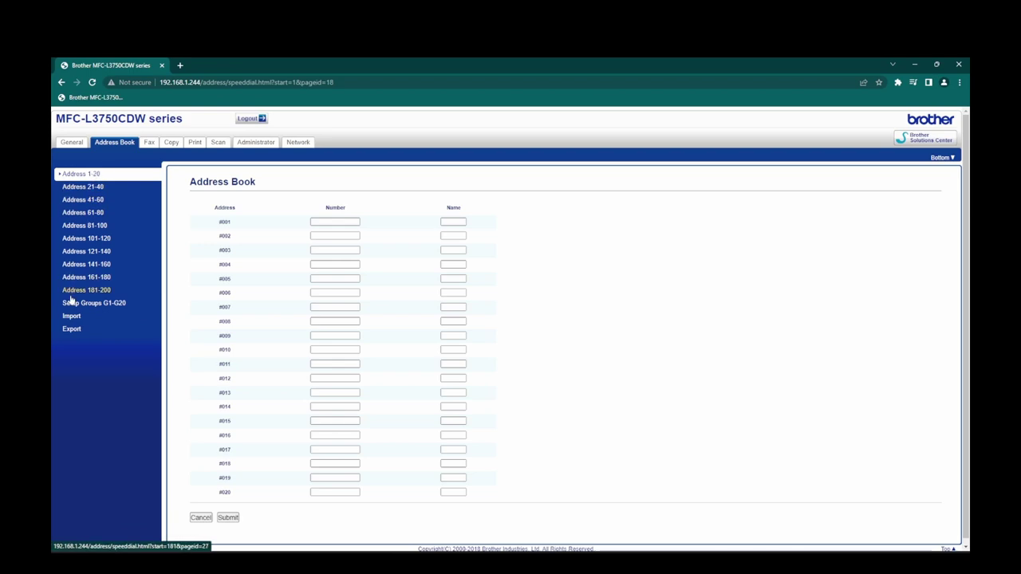
click(148, 144)
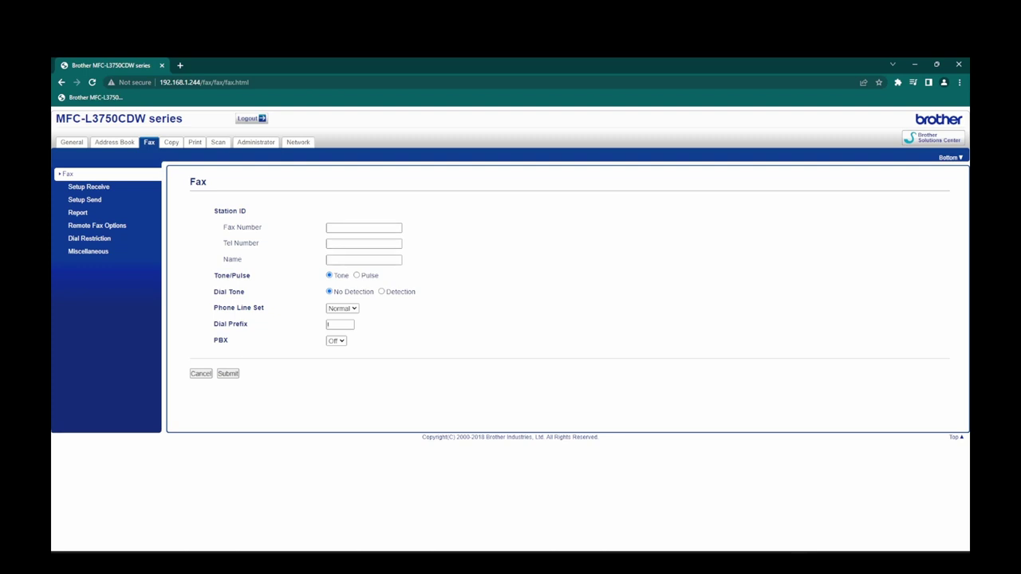
- Examine the Copy settings, including the available choices for quality, density, contrast and red colour adjustment
click(171, 142)
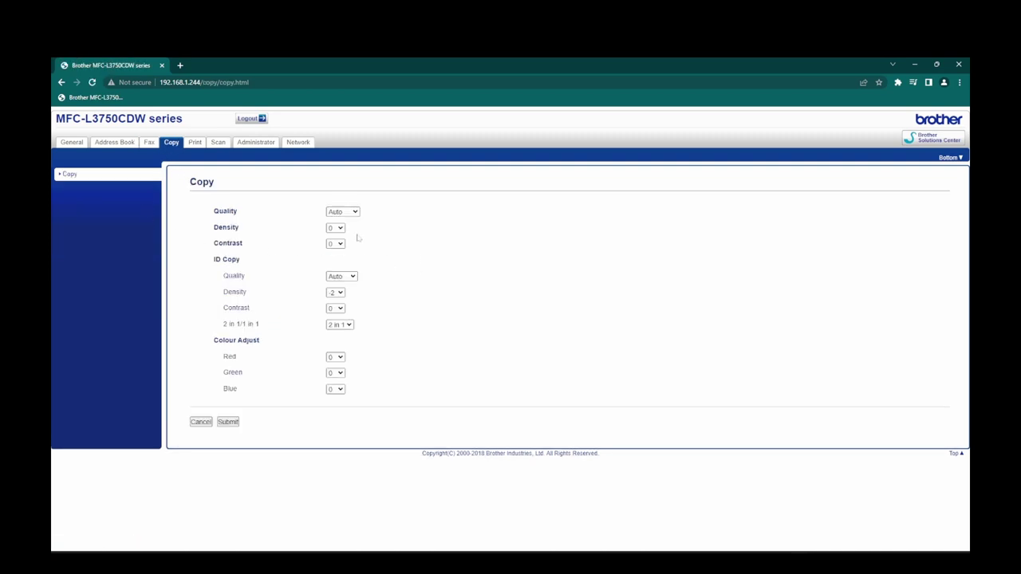
click(348, 212)
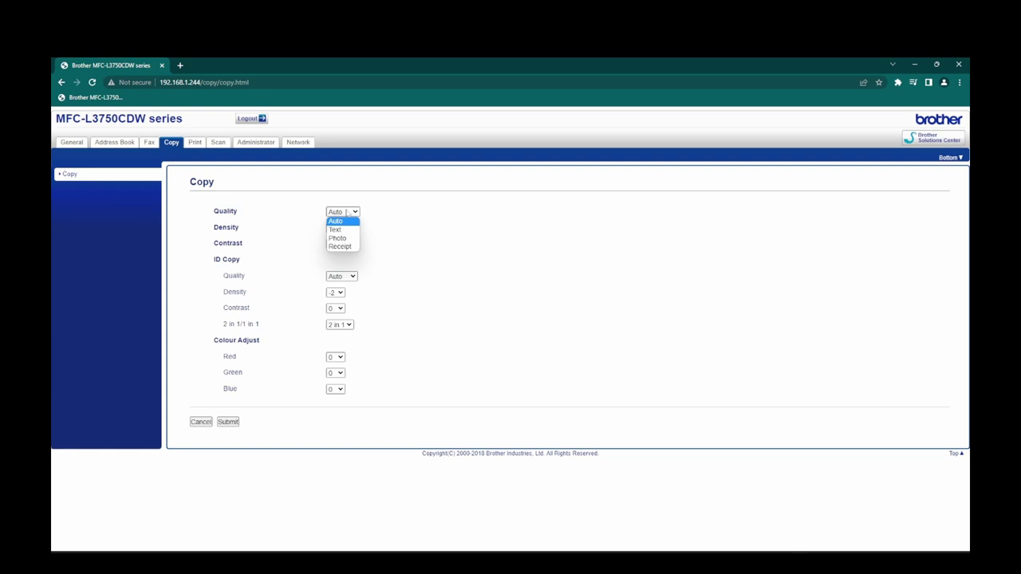
click(407, 255)
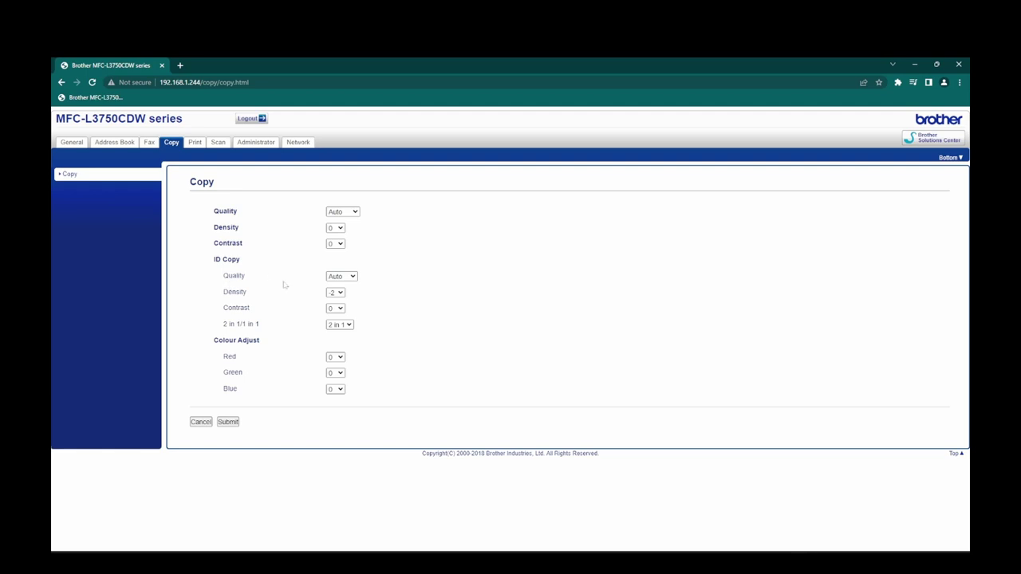
click(337, 228)
click(343, 229)
click(338, 244)
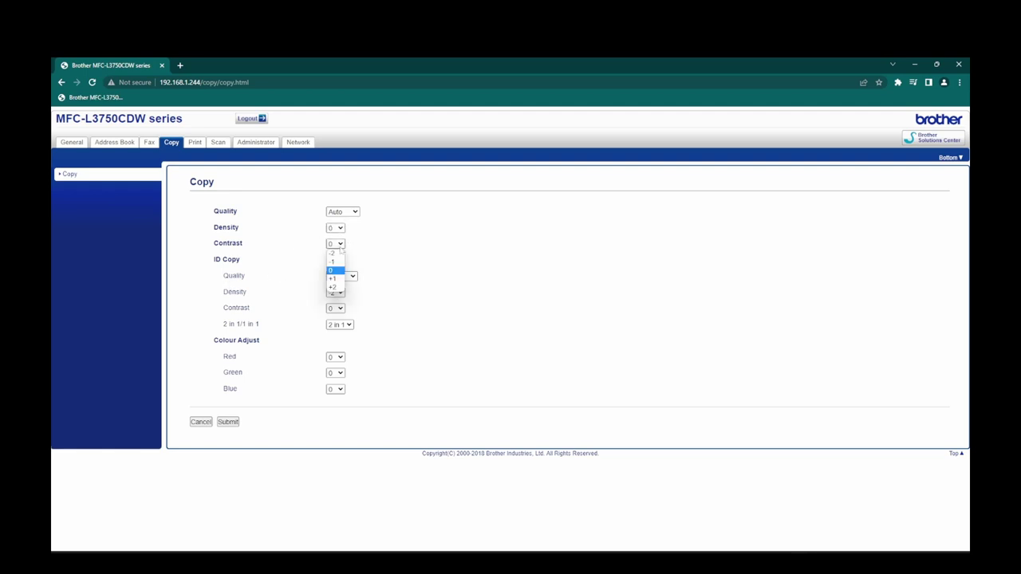
click(340, 250)
click(338, 244)
click(367, 249)
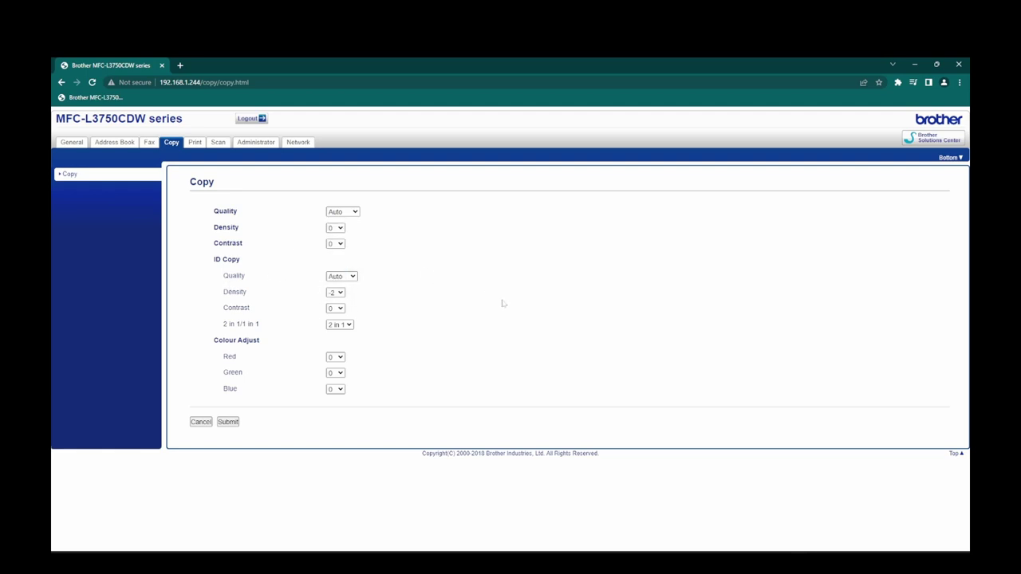
click(345, 359)
click(240, 365)
- Review the general print settings with their quality options, plus the paper tray and 2-sided print settings
click(197, 144)
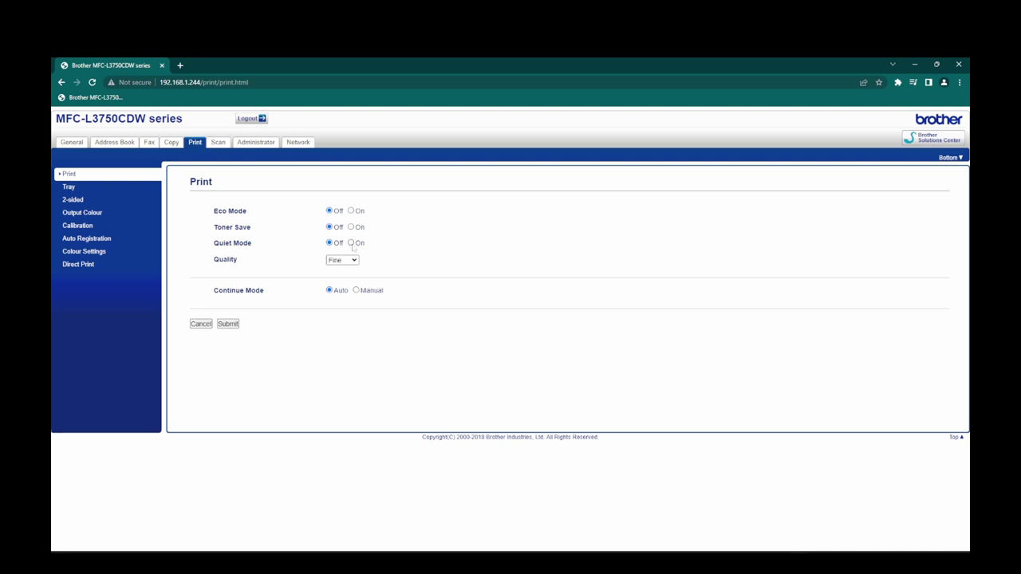
click(353, 261)
click(353, 261)
click(76, 196)
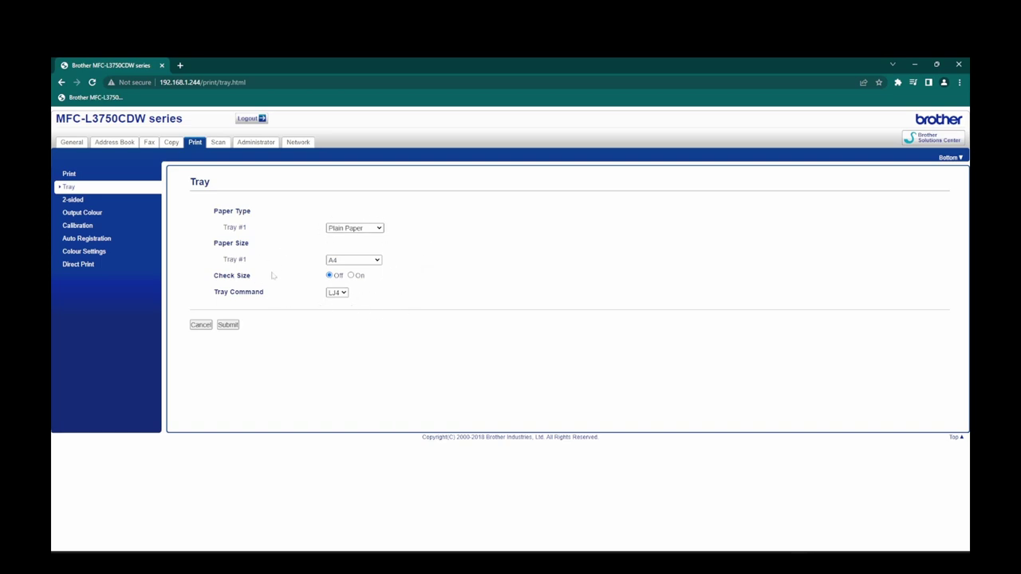
click(65, 200)
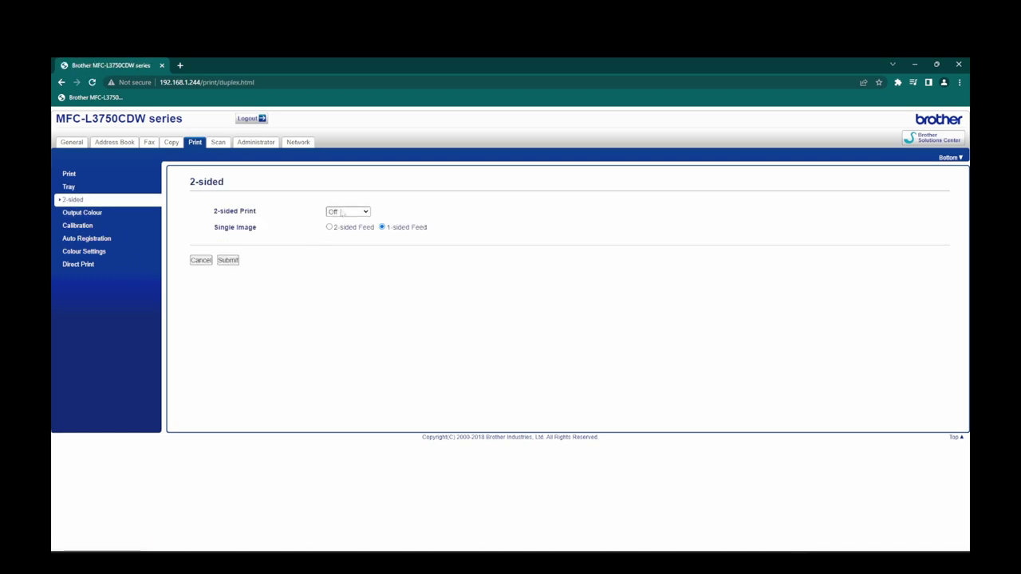
- Review the Output Colour options together with the Calibration and Auto Registration settings
click(81, 214)
click(352, 212)
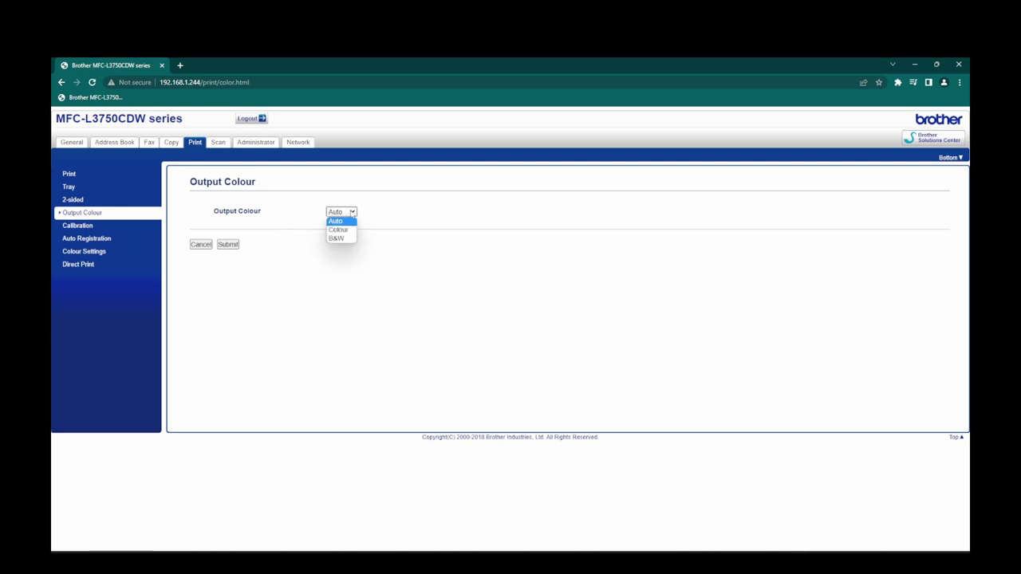
click(353, 214)
click(70, 226)
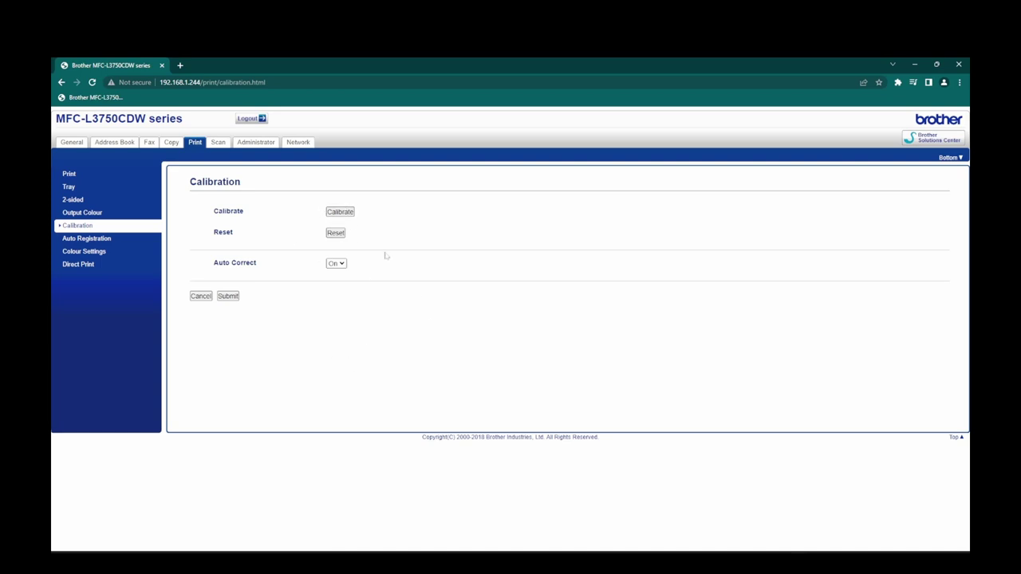
click(82, 239)
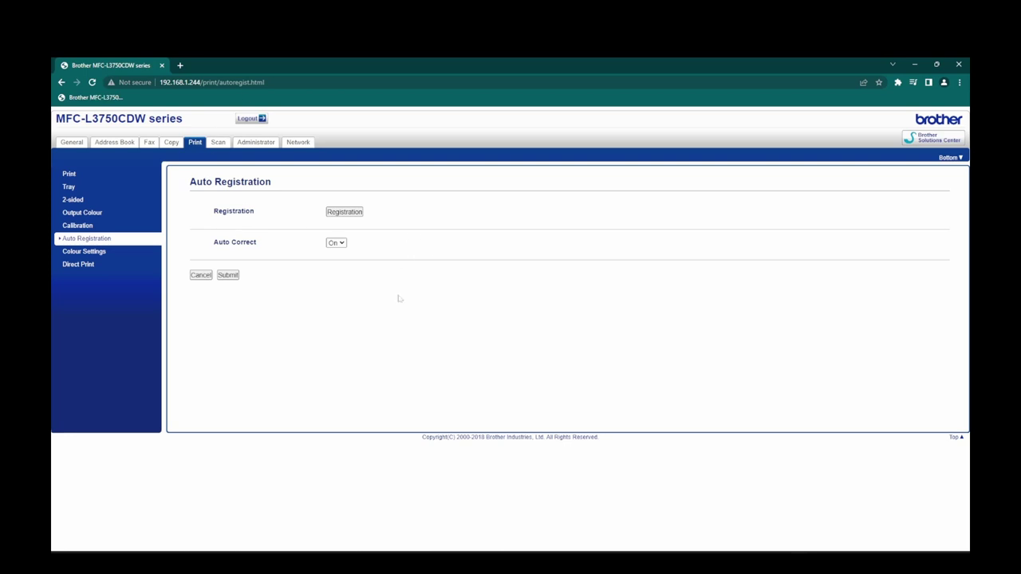
- Examine the Setting Mode and Colour Mode choices in the Colour Settings, and review the Direct Print settings
click(86, 251)
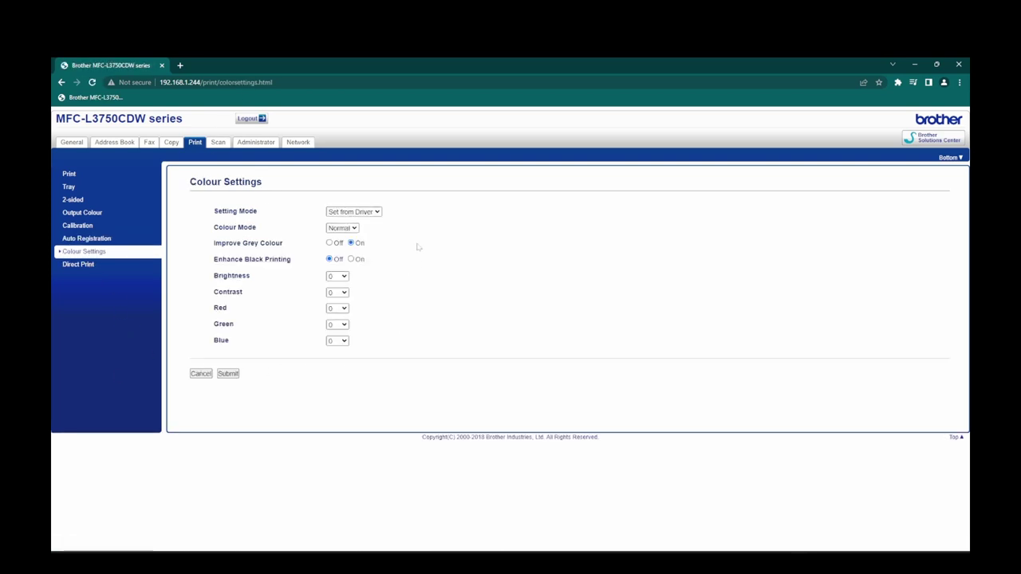
click(359, 211)
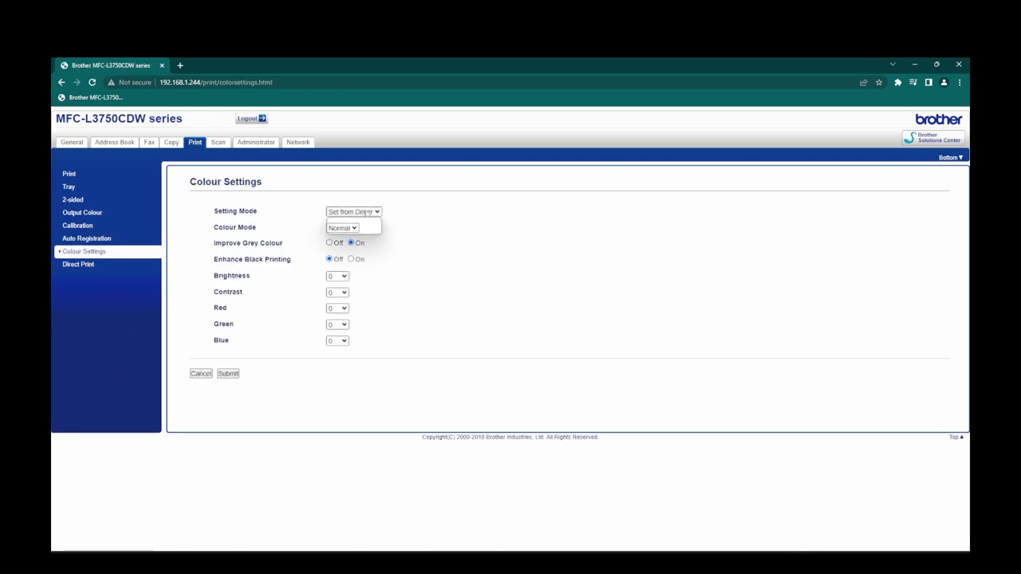
click(368, 212)
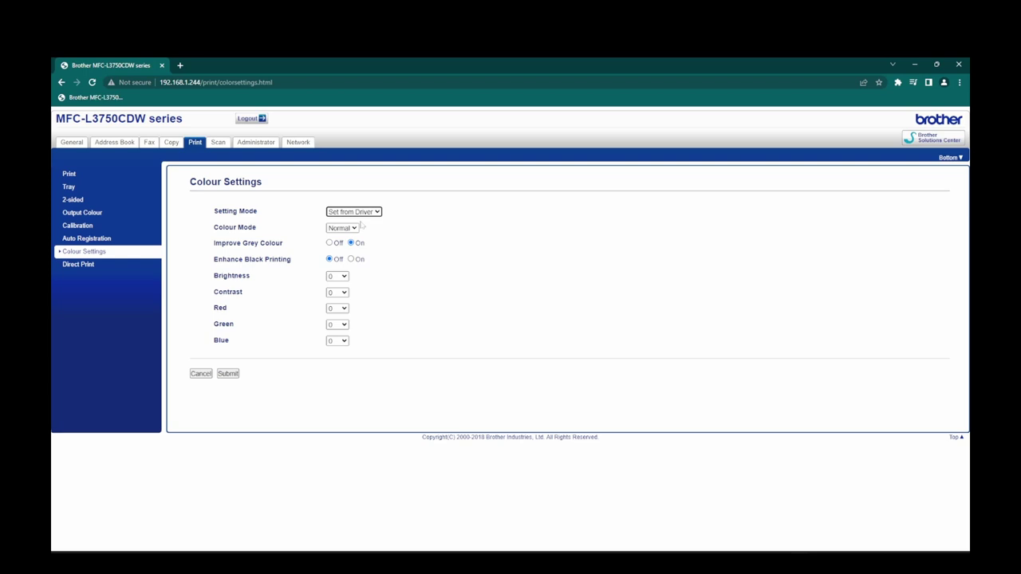
click(355, 229)
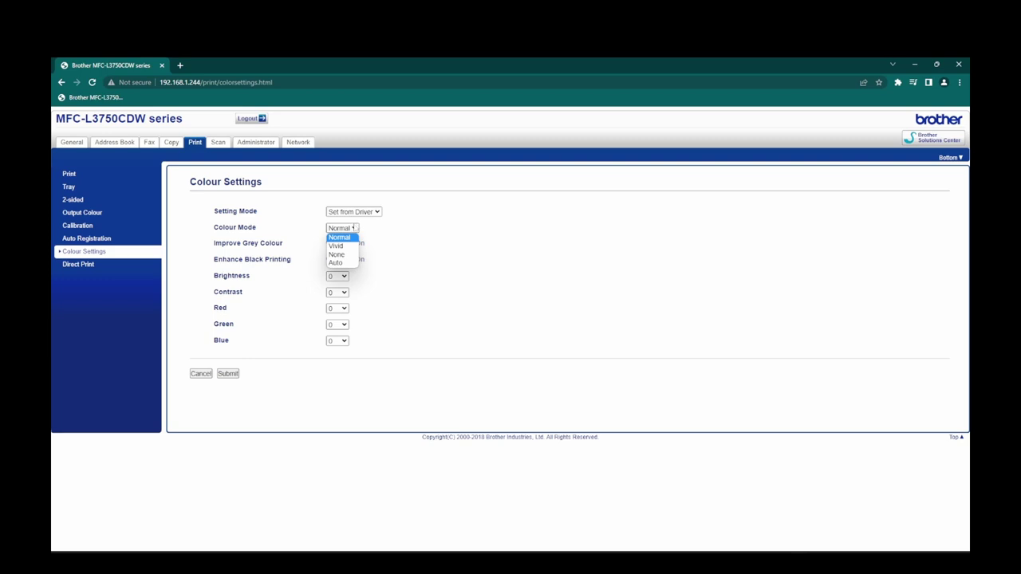
click(353, 228)
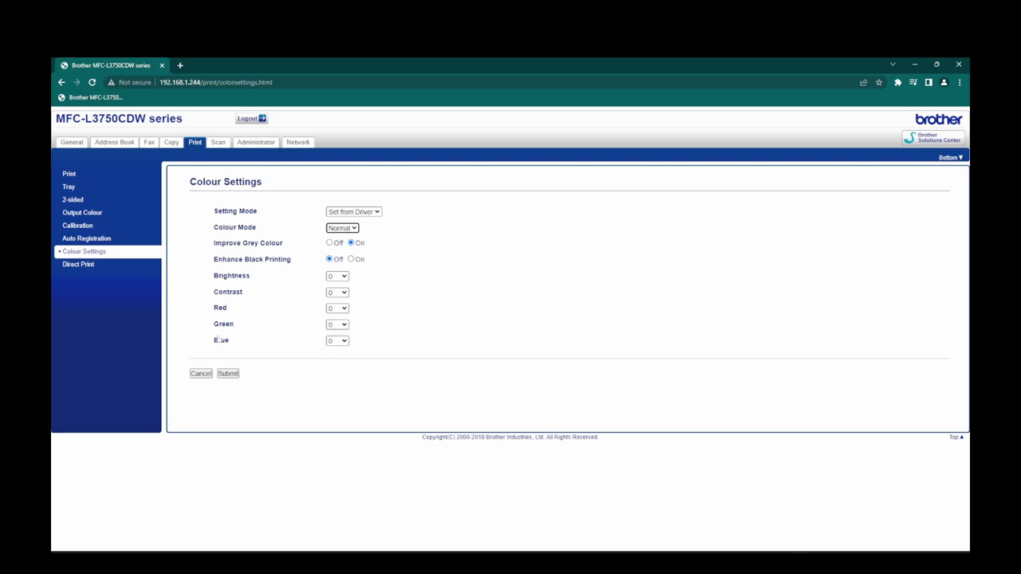
click(83, 264)
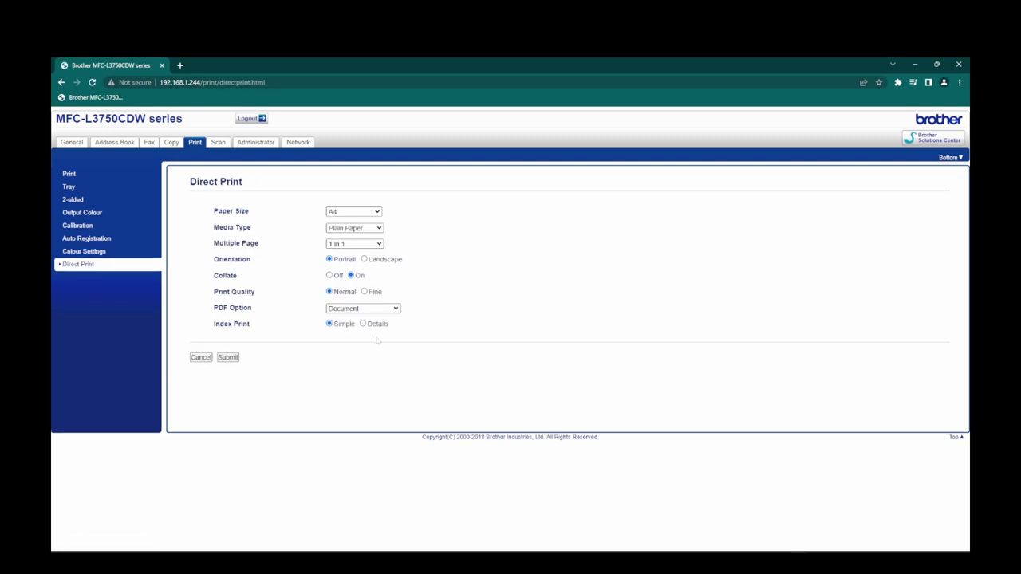
- Review the Scan Job e-mail report settings and the linked SMTP server settings
click(217, 142)
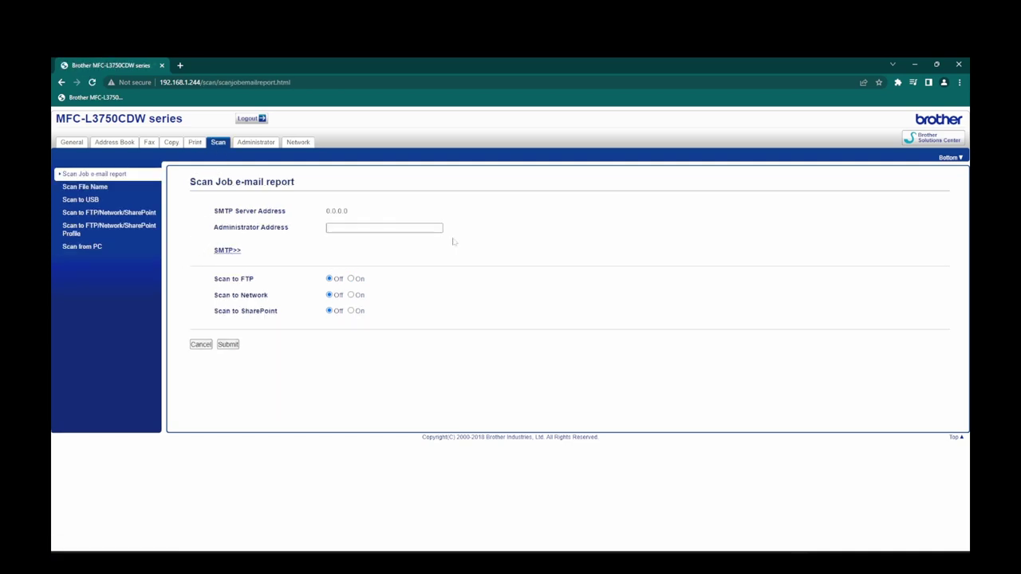
click(227, 251)
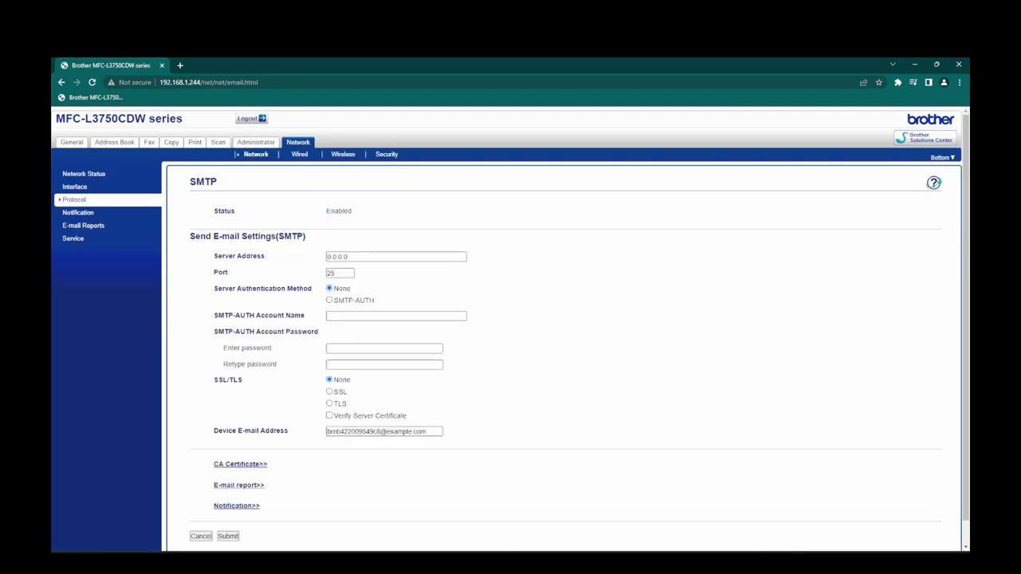
scroll(279, 385, down, 1)
scroll(279, 385, up, 1)
- Open the Scan File Name settings and examine the available File Name Style options
click(81, 219)
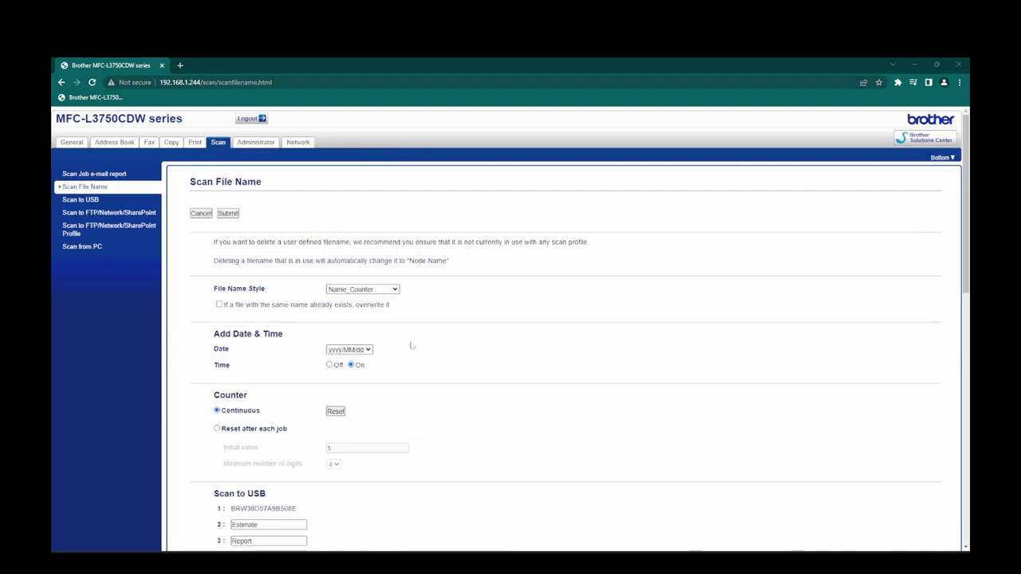
scroll(436, 397, down, 1)
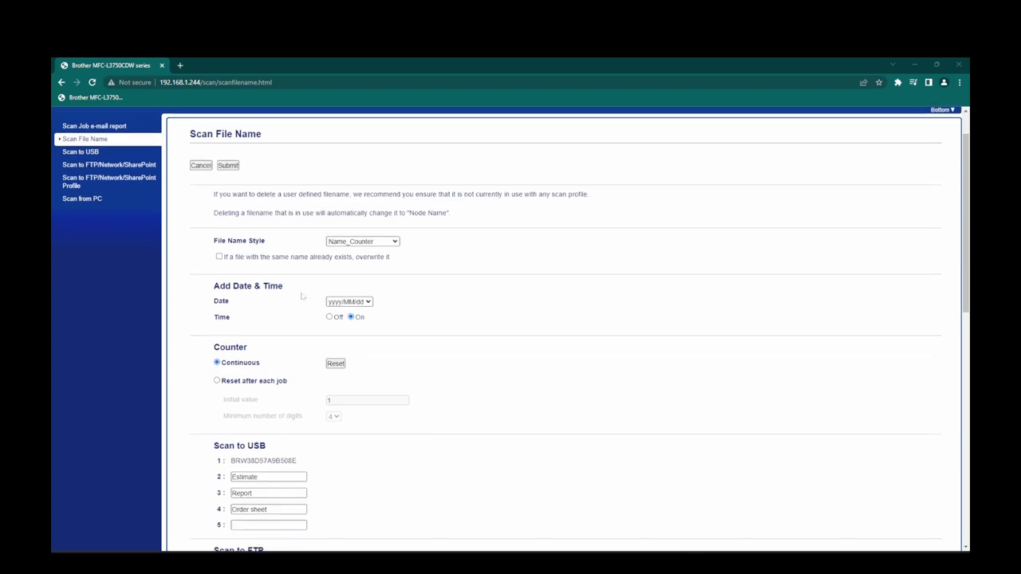
click(357, 242)
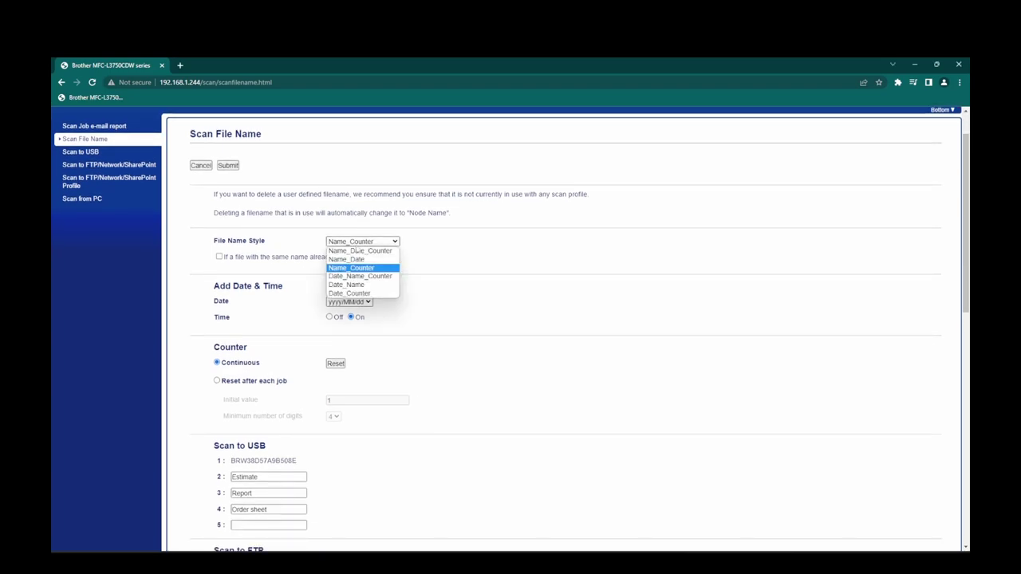
click(315, 262)
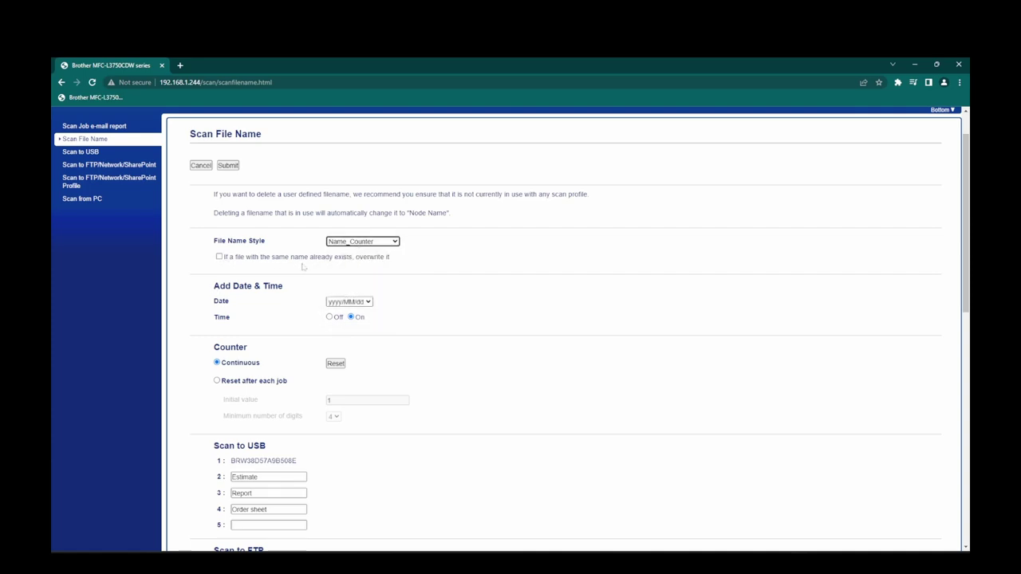
click(348, 244)
click(368, 294)
- Set the date format for scan file names to dd/MM/yyyy
scroll(419, 405, down, 1)
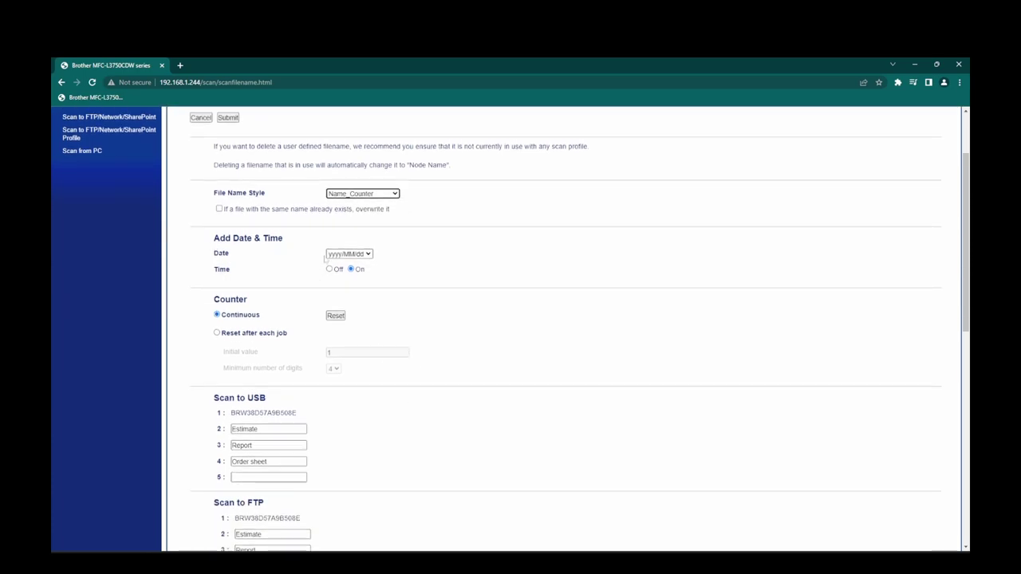
click(339, 255)
click(339, 282)
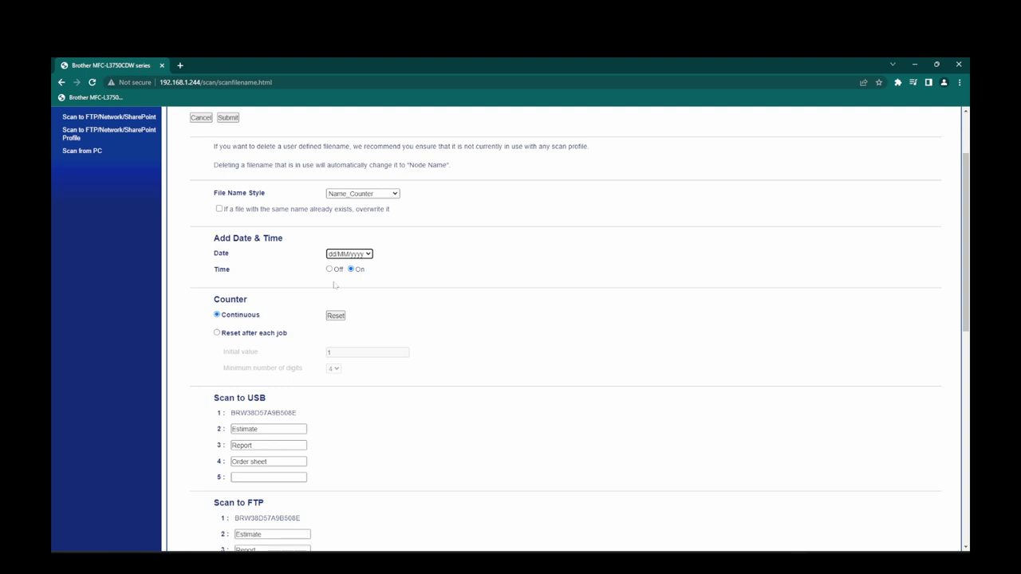
- Examine the Counter options and the user-defined file names for Scan to USB, Scan to FTP and Scan to Network/SharePoint
scroll(407, 344, down, 1)
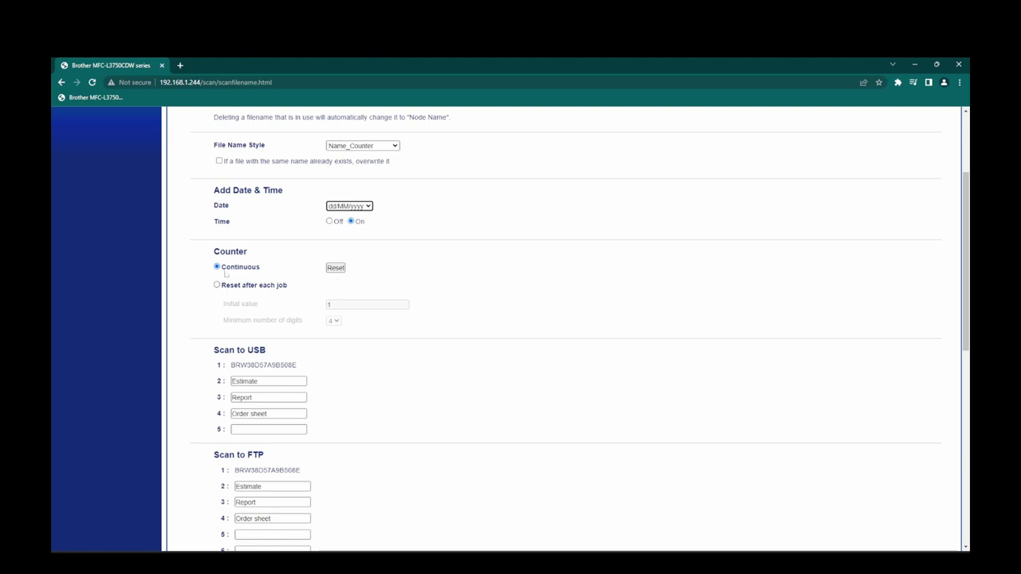
scroll(368, 383, down, 2)
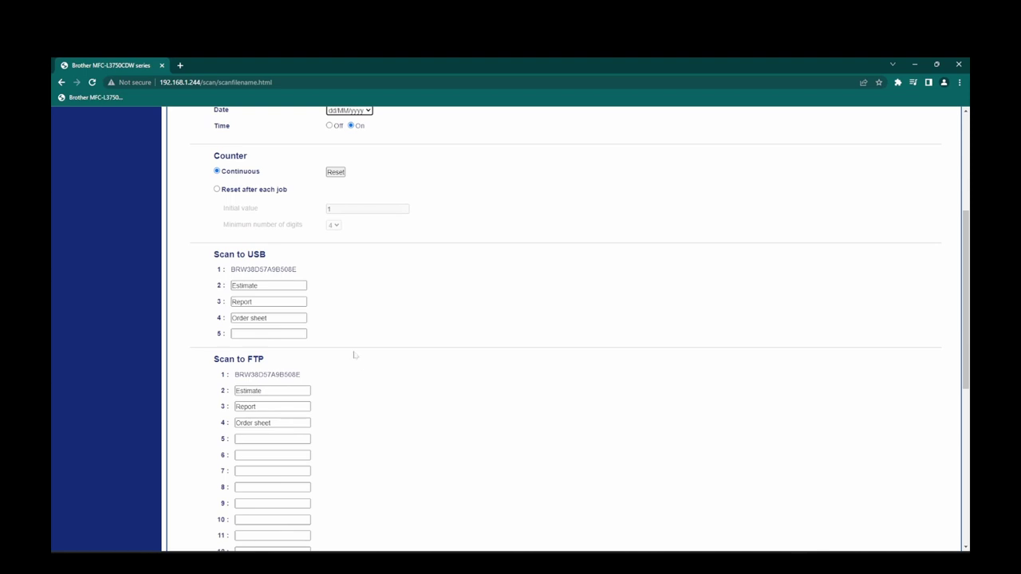
scroll(451, 410, down, 2)
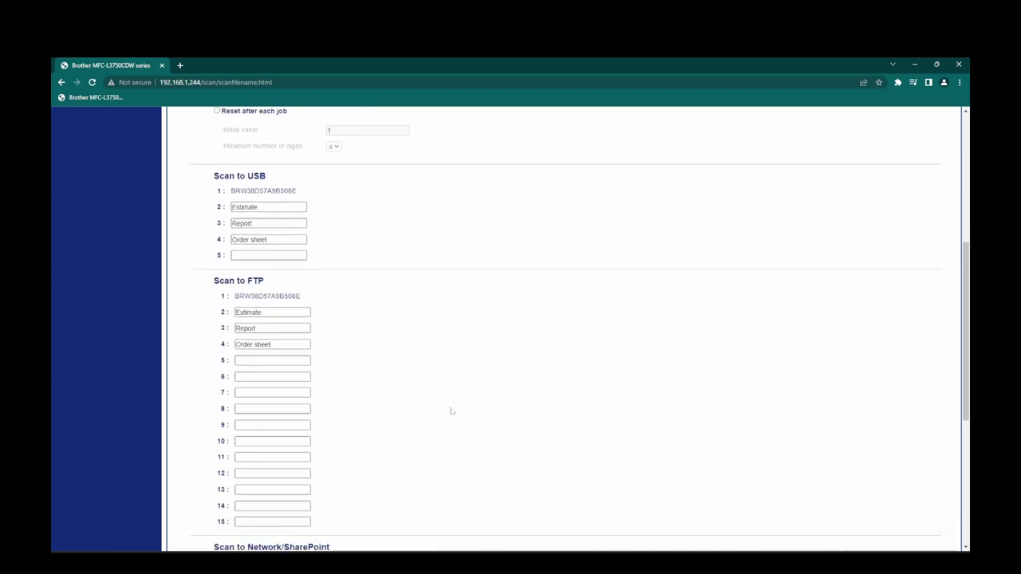
scroll(526, 440, down, 3)
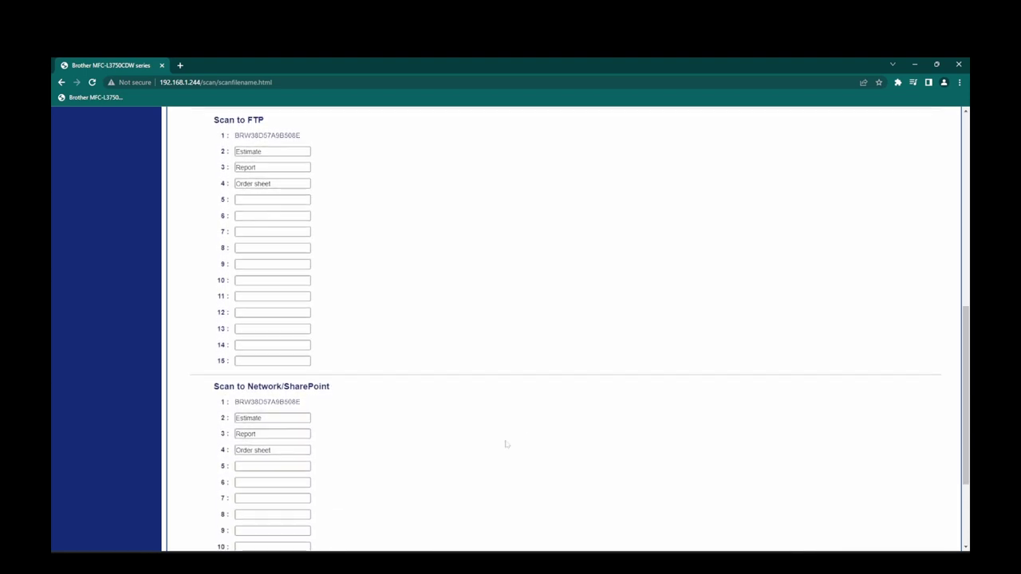
scroll(369, 460, down, 1)
scroll(369, 461, down, 2)
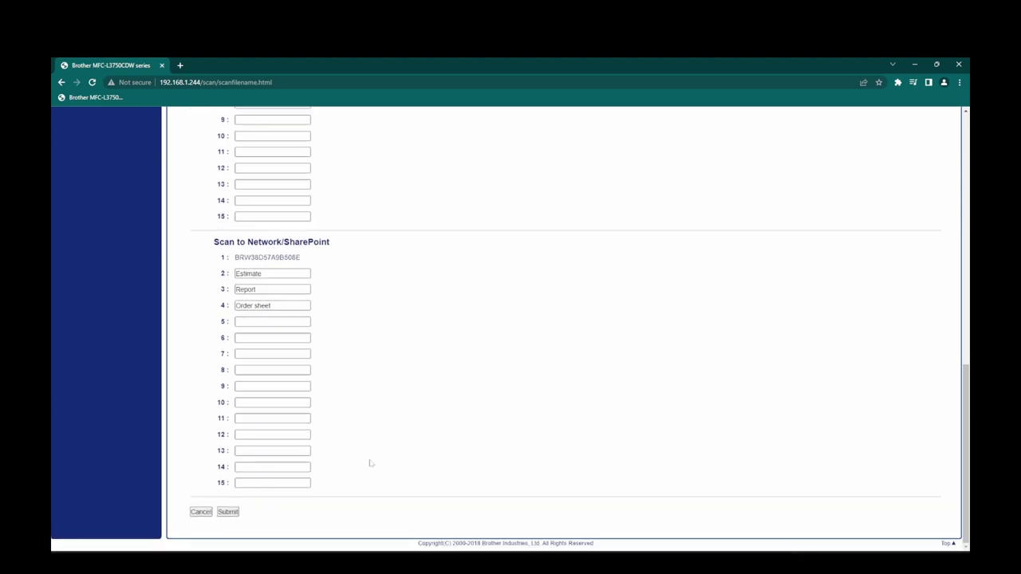
scroll(371, 463, up, 15)
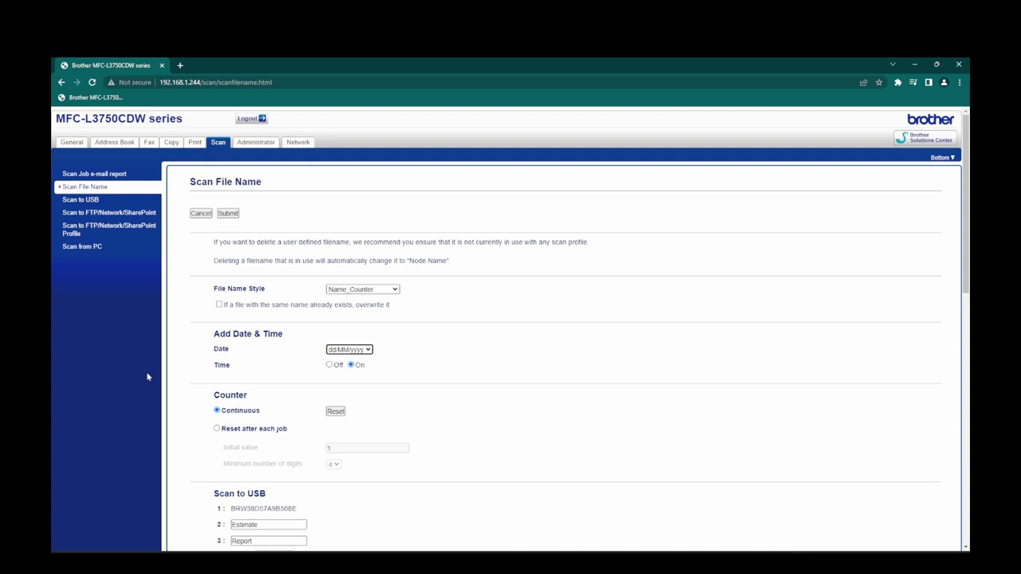
- Review the Scan to USB settings, examining the available File Name, File Type and Document Size options
click(74, 200)
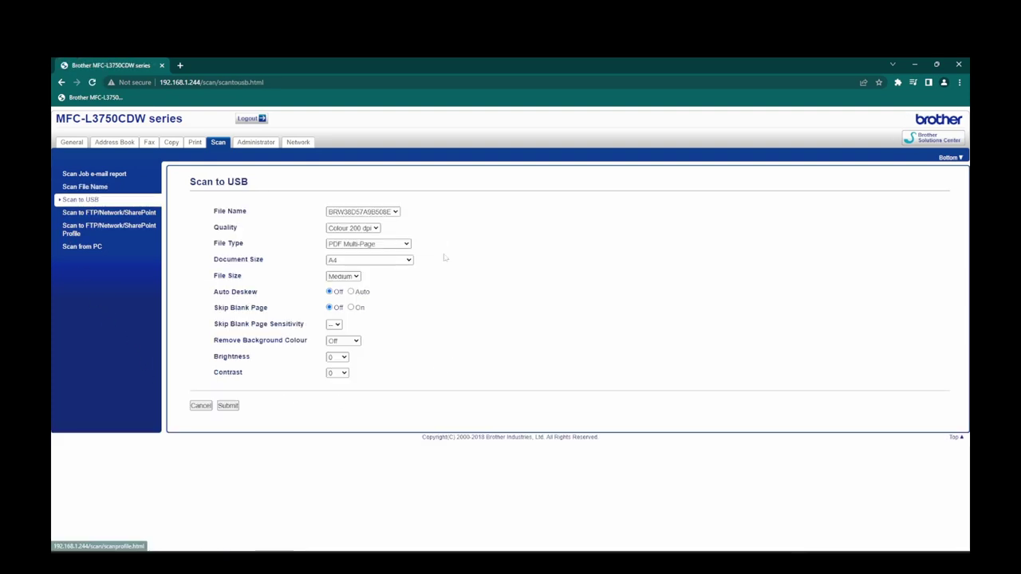
click(394, 214)
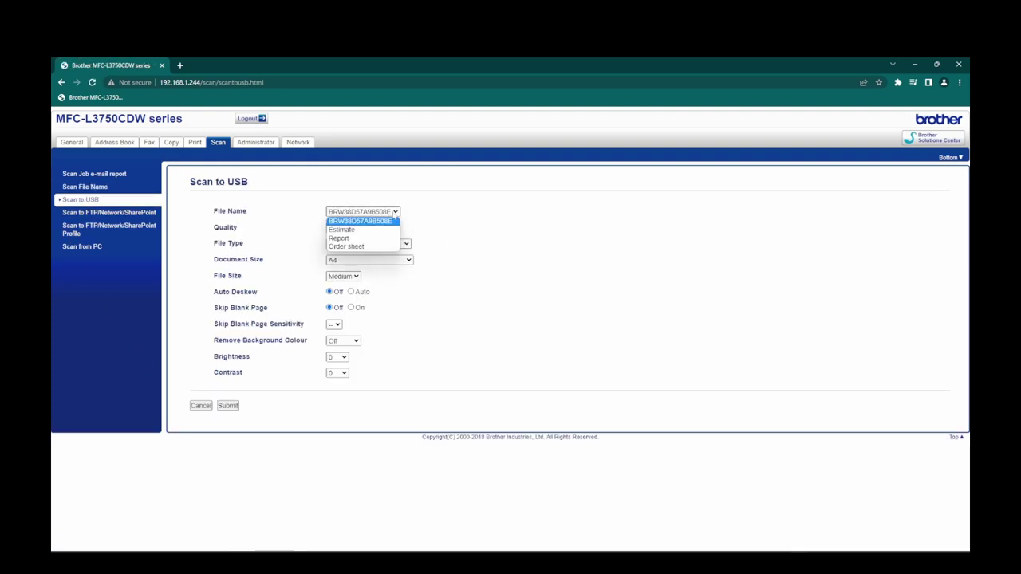
click(394, 215)
click(344, 252)
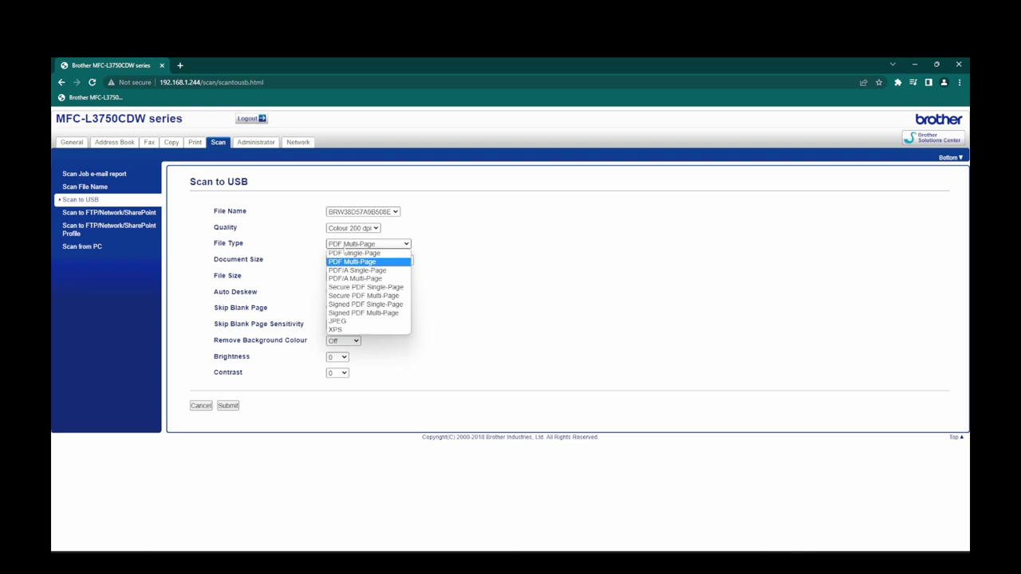
click(352, 261)
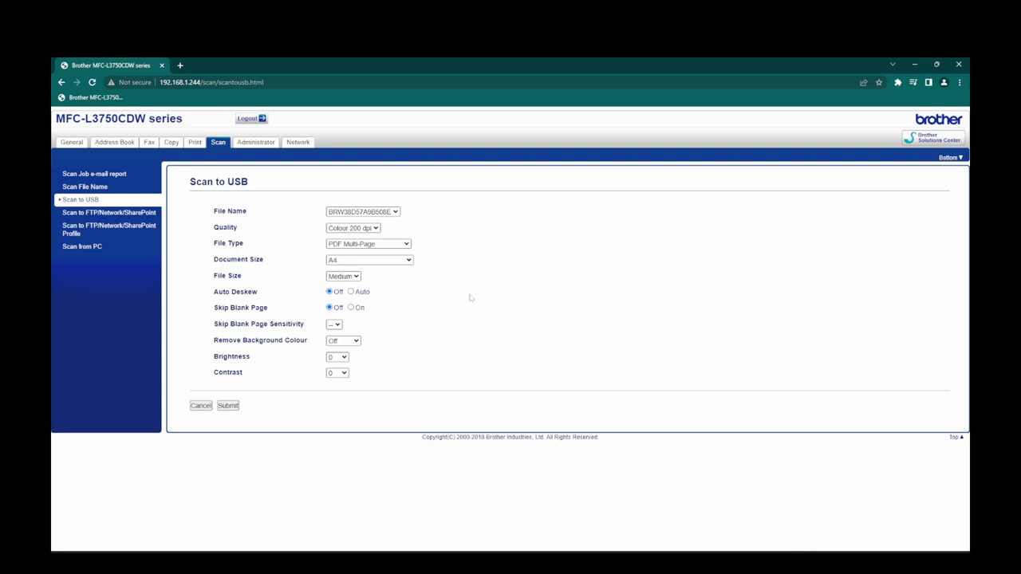
click(383, 260)
click(371, 285)
- Review the Scan to FTP/Network/SharePoint assignments, the scan profile list and the Scan from PC setting
click(99, 214)
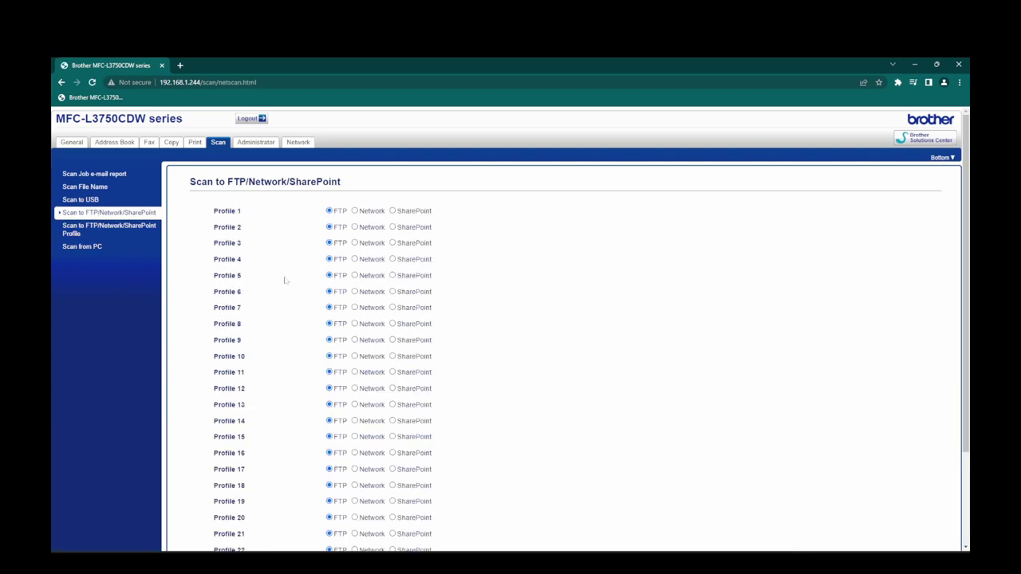
click(90, 229)
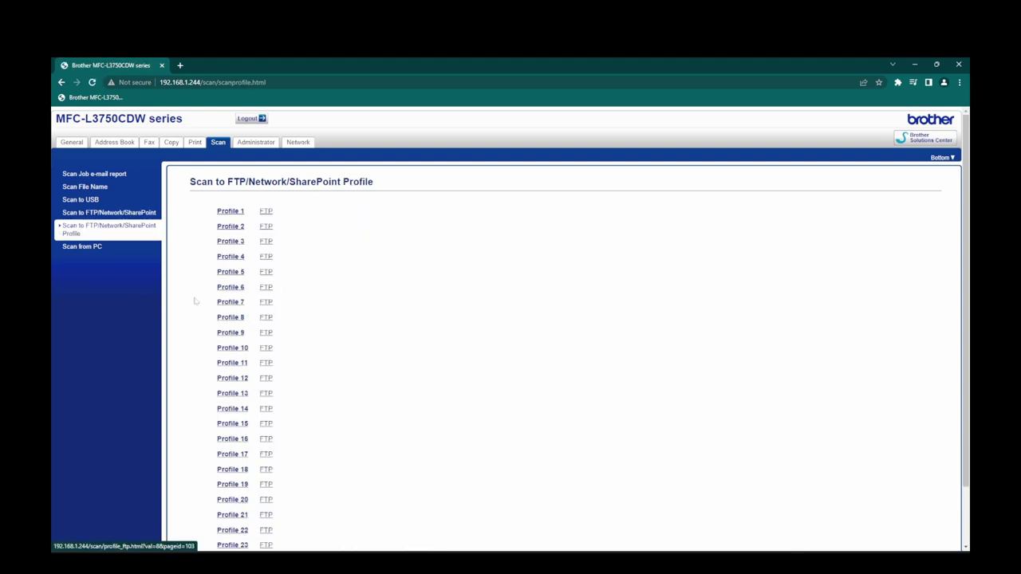
click(81, 247)
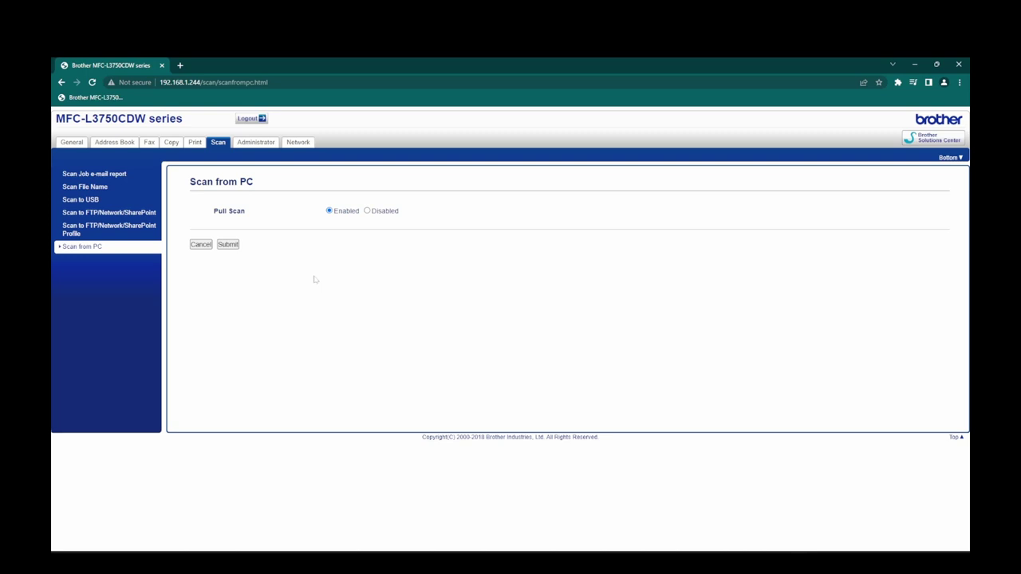
- Review the Administrator settings for the login password, Date&Time and the Reset Menu
click(252, 143)
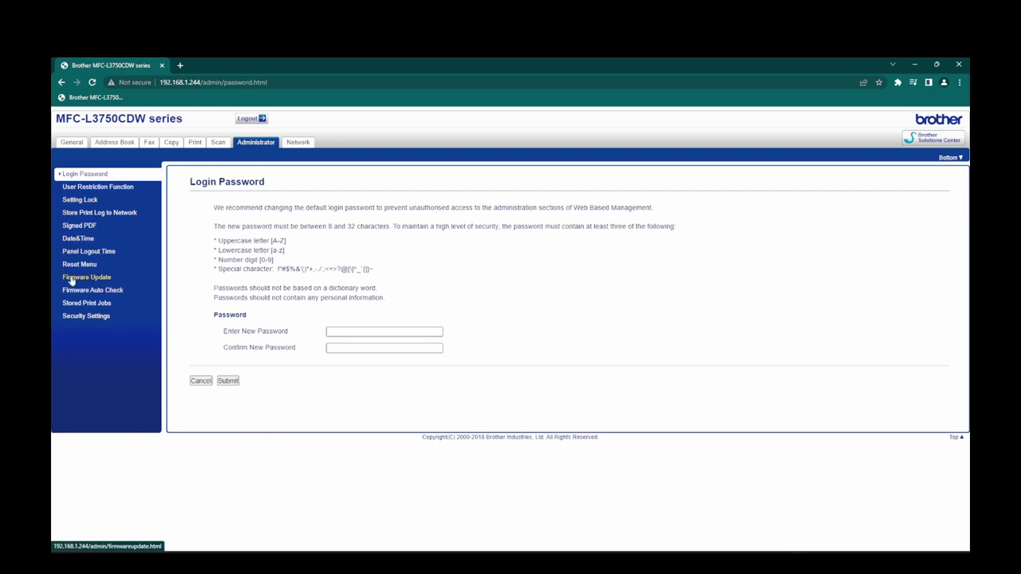
click(73, 239)
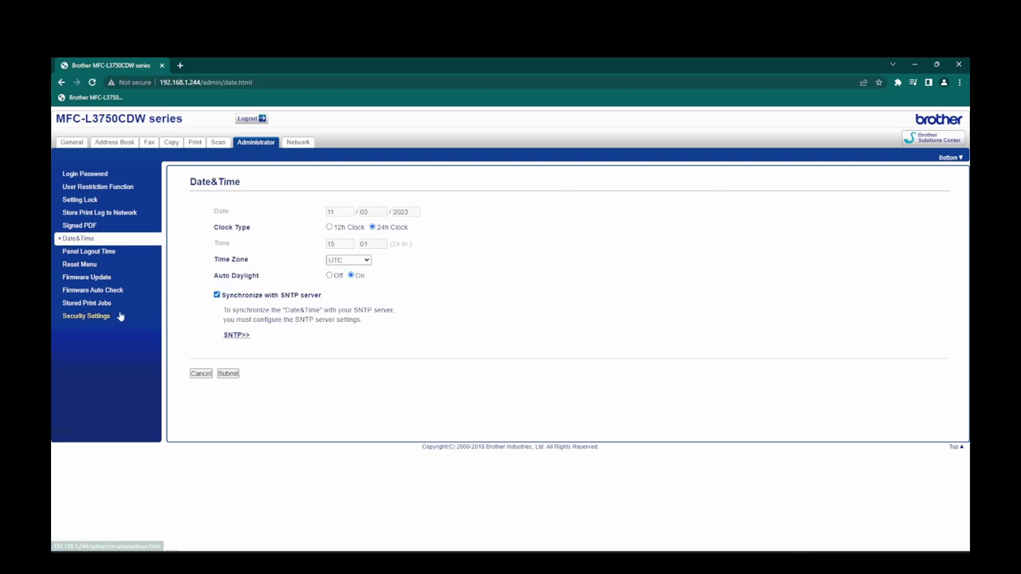
click(74, 264)
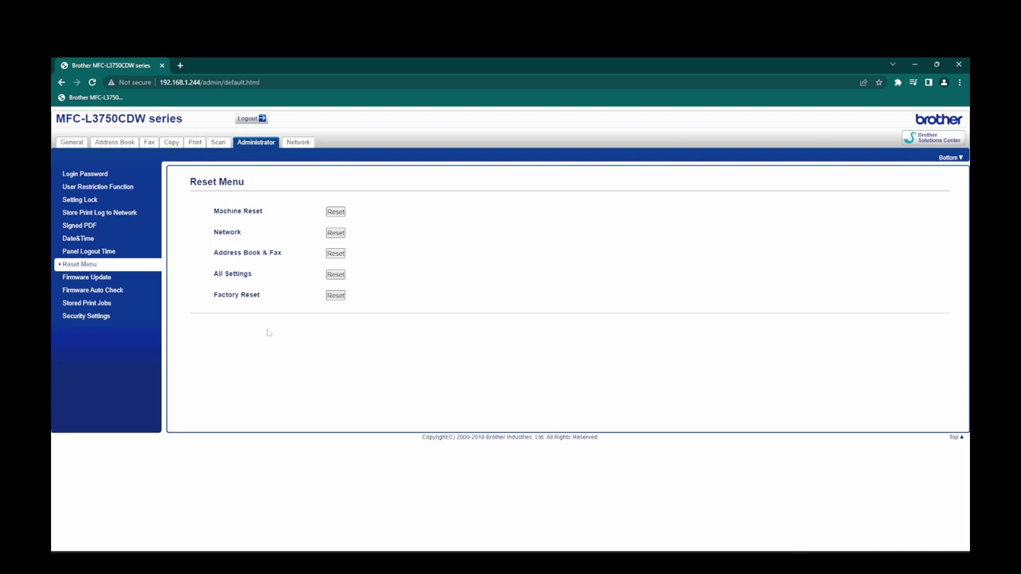
- Review the Firmware Update, Firmware Auto Check, Stored Print Jobs and Security Settings pages
click(86, 277)
click(93, 290)
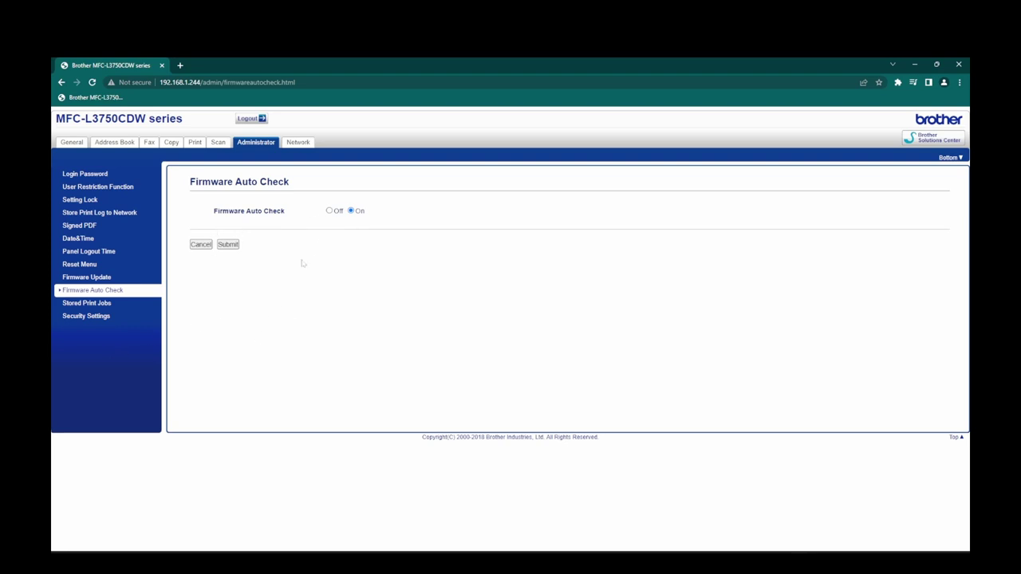
click(100, 304)
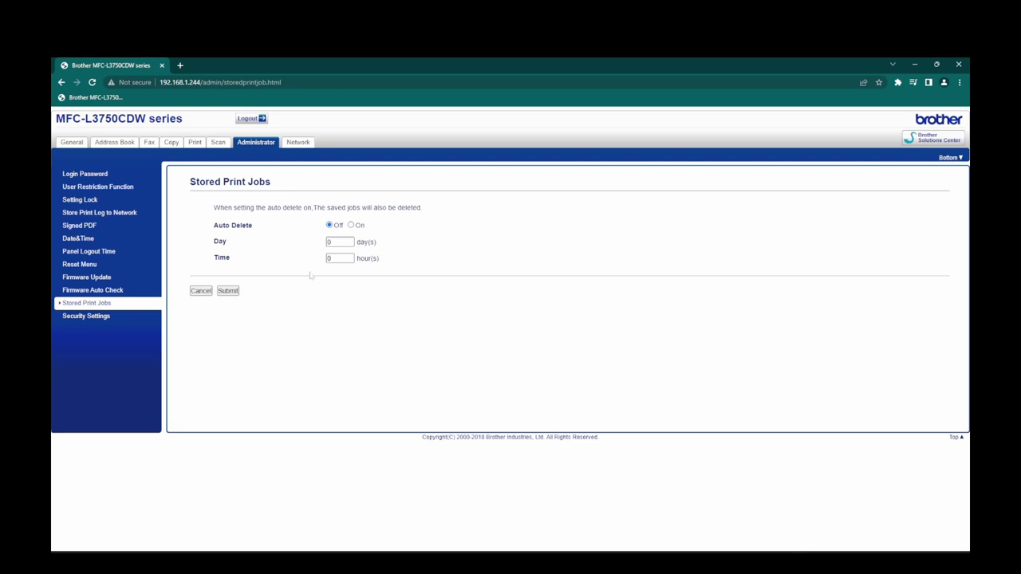
click(80, 317)
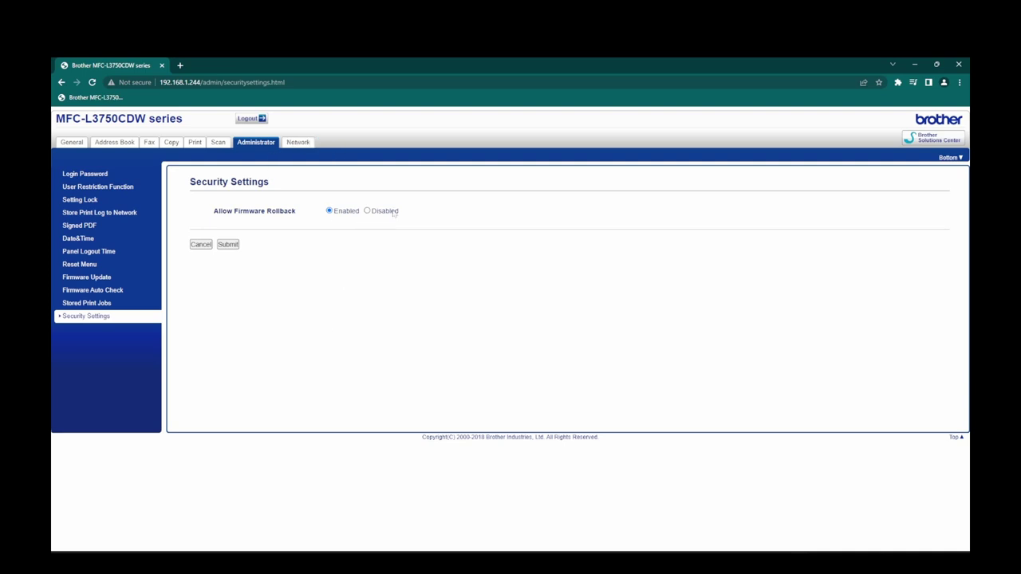
- Check the wired and wireless Network Status, and examine which network protocols are enabled on the Protocol page
click(299, 144)
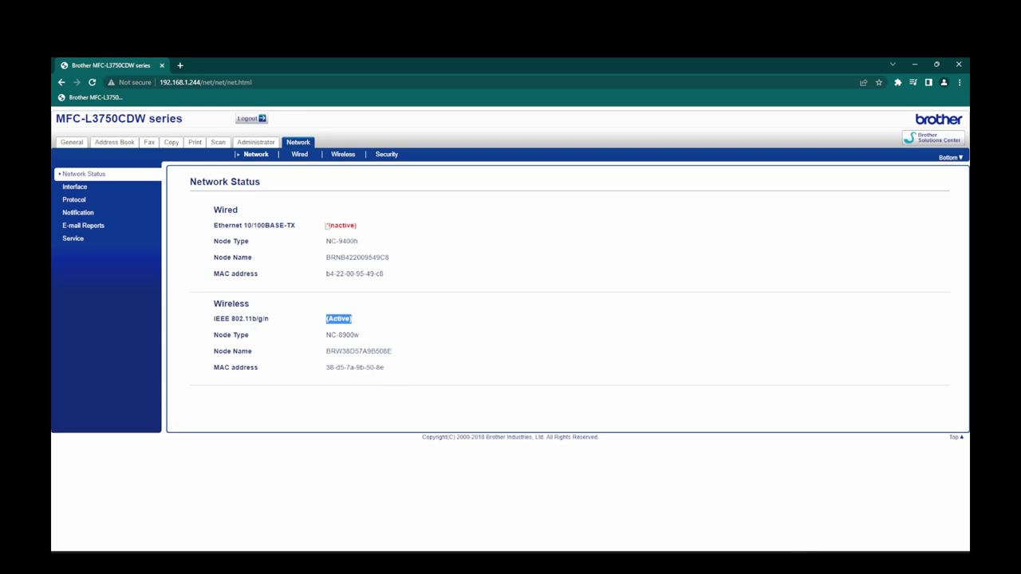
click(69, 189)
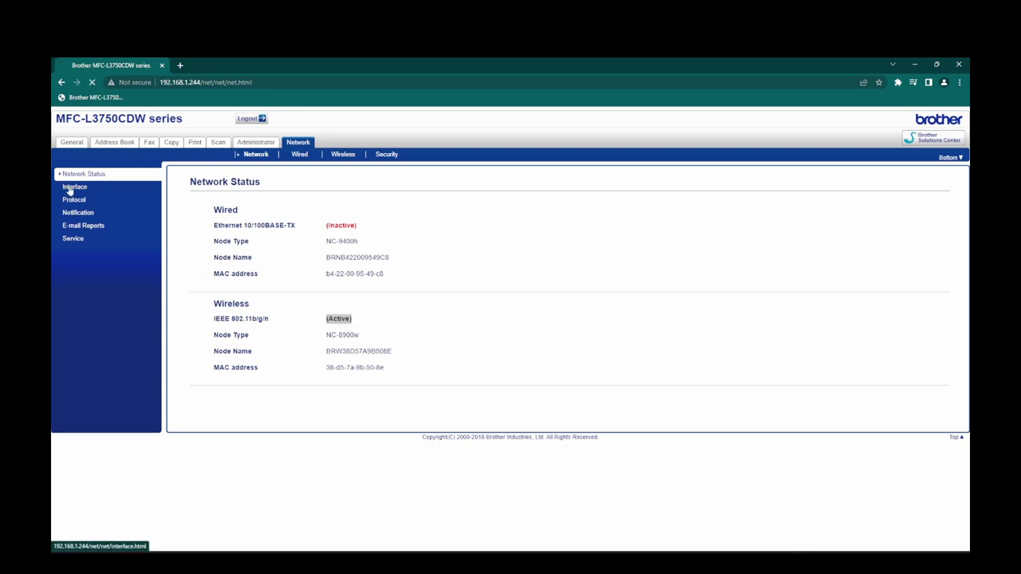
click(70, 201)
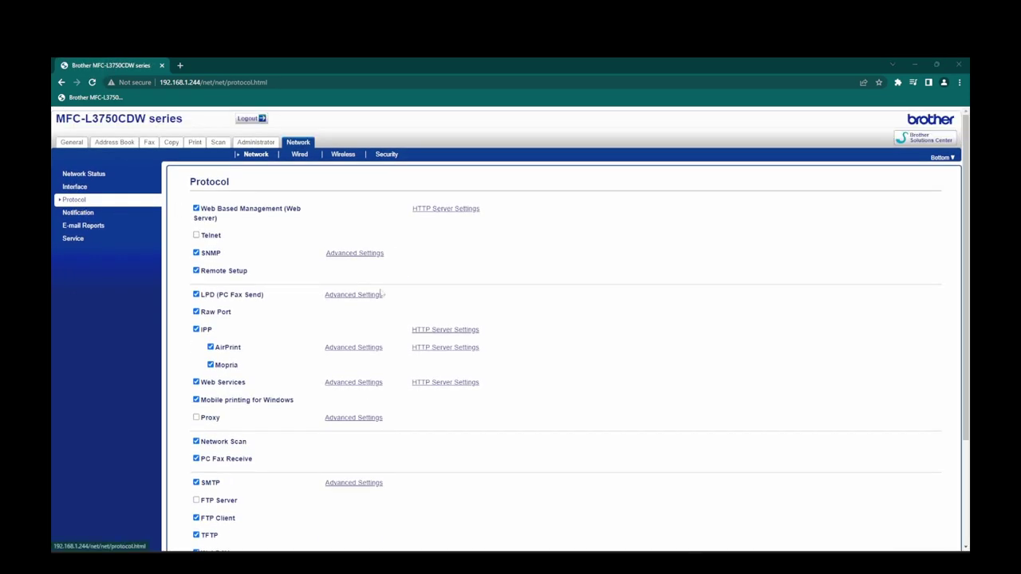
scroll(319, 390, down, 2)
scroll(322, 393, down, 1)
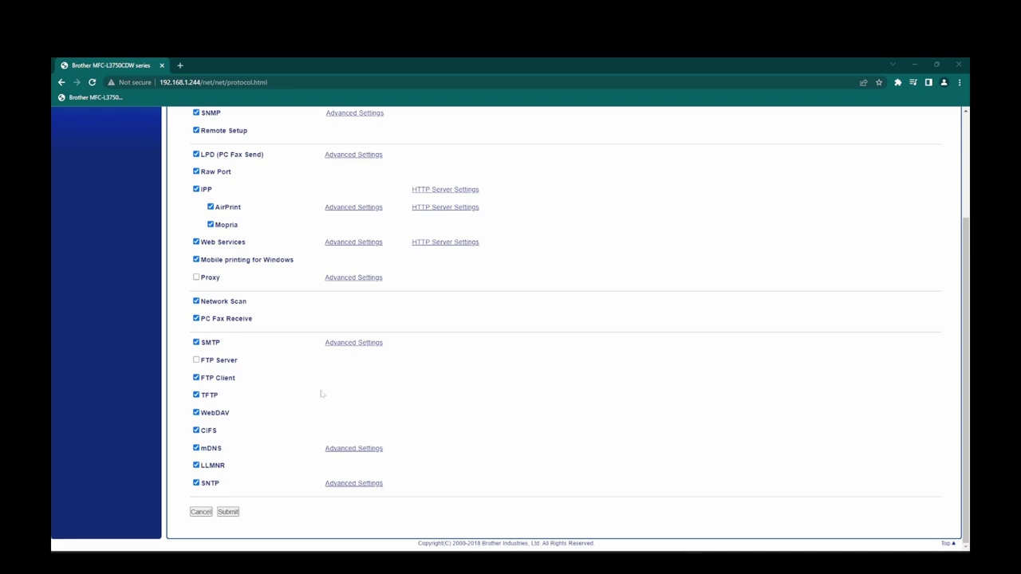
scroll(321, 393, up, 2)
scroll(316, 401, up, 1)
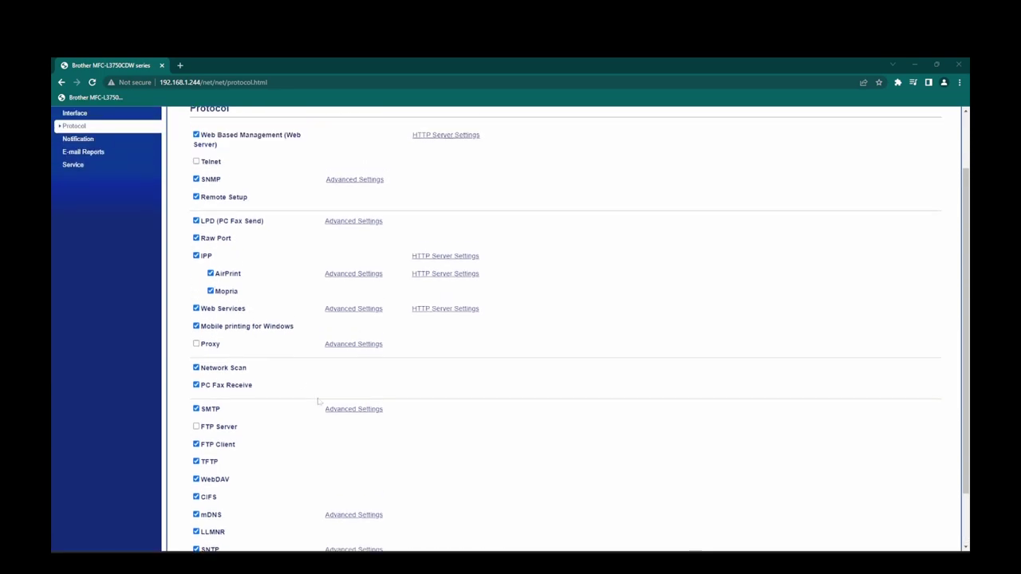
scroll(318, 401, up, 2)
scroll(316, 408, down, 3)
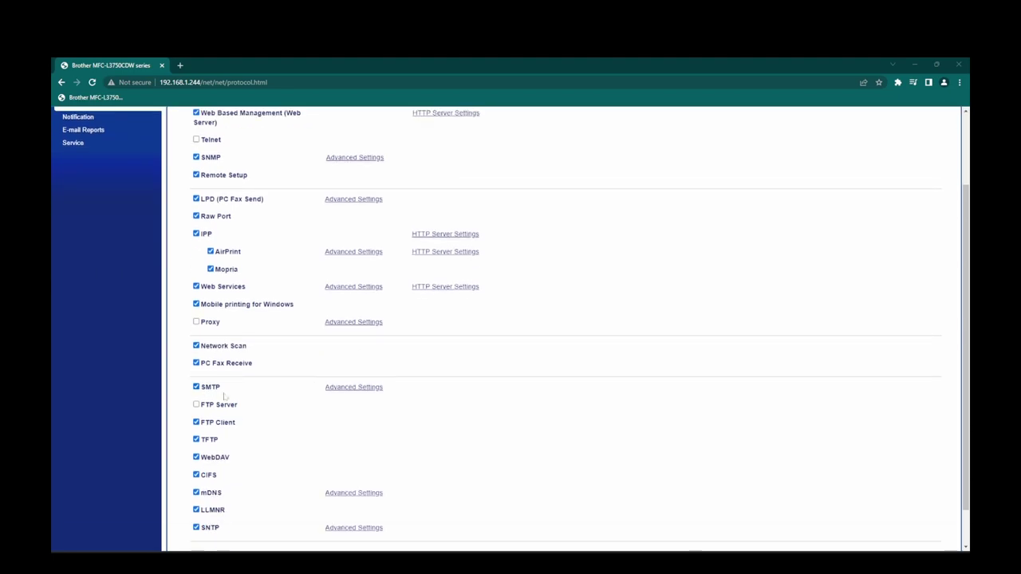
scroll(269, 420, up, 3)
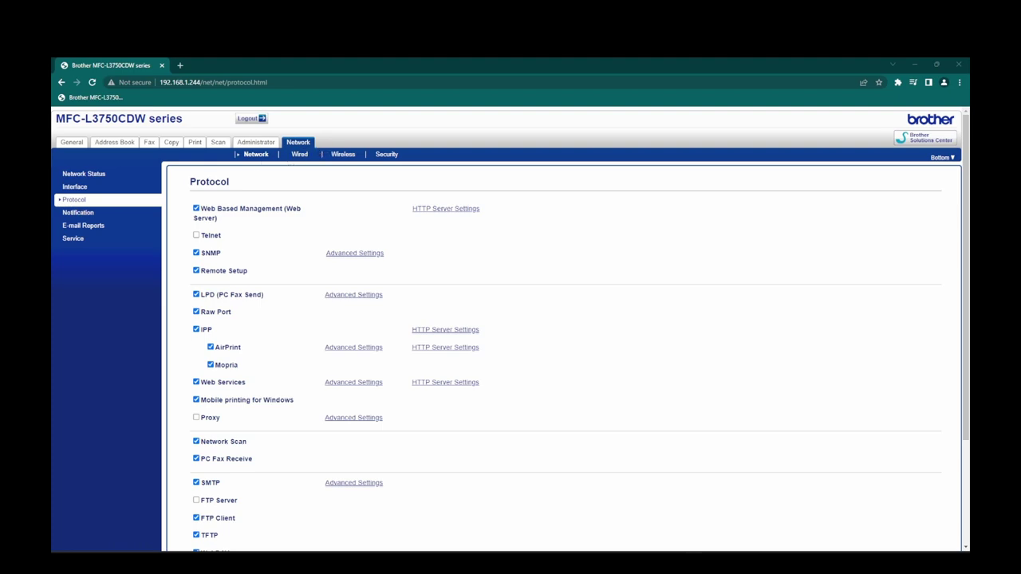
- Review the wireless TCP/IP settings and their advanced settings, including the Primary DNS Server IP Address
click(336, 155)
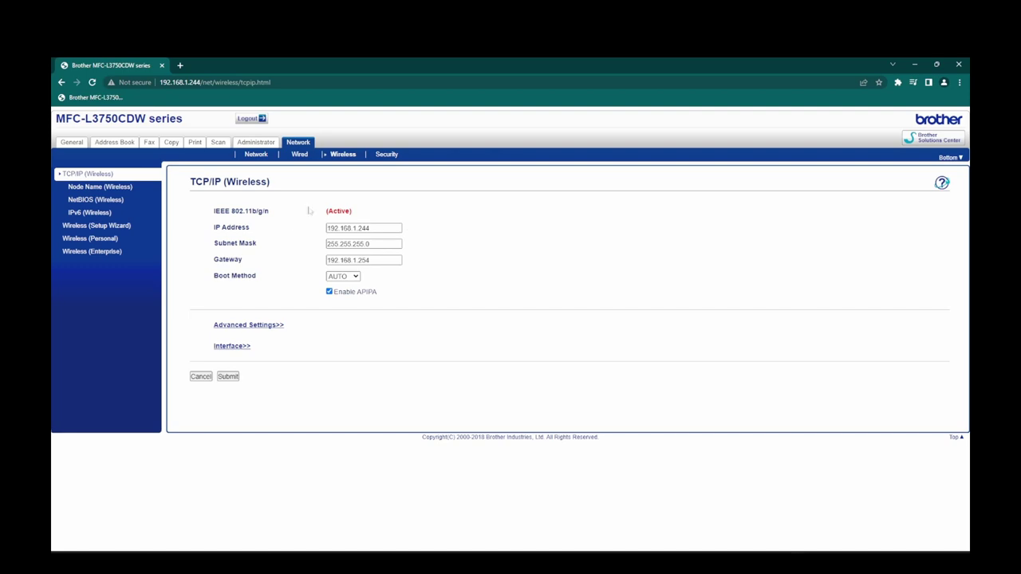
click(367, 228)
click(240, 326)
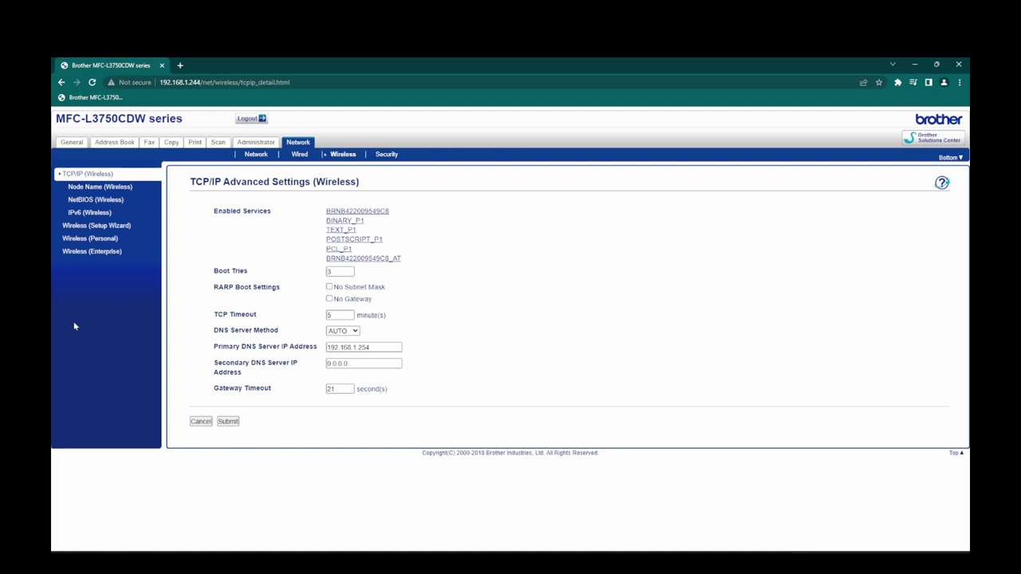
drag(370, 347, 327, 348)
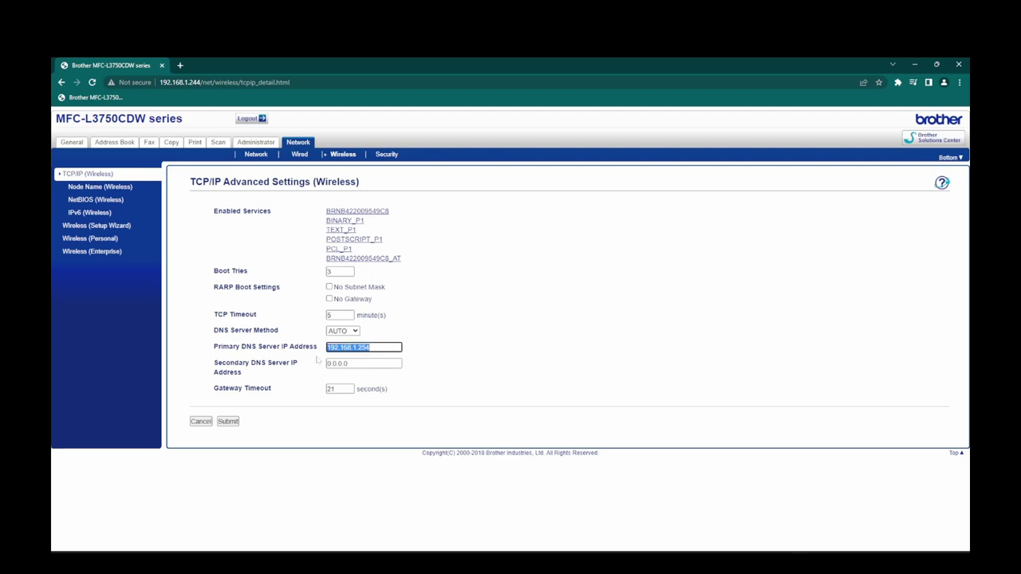
click(375, 348)
key(Return)
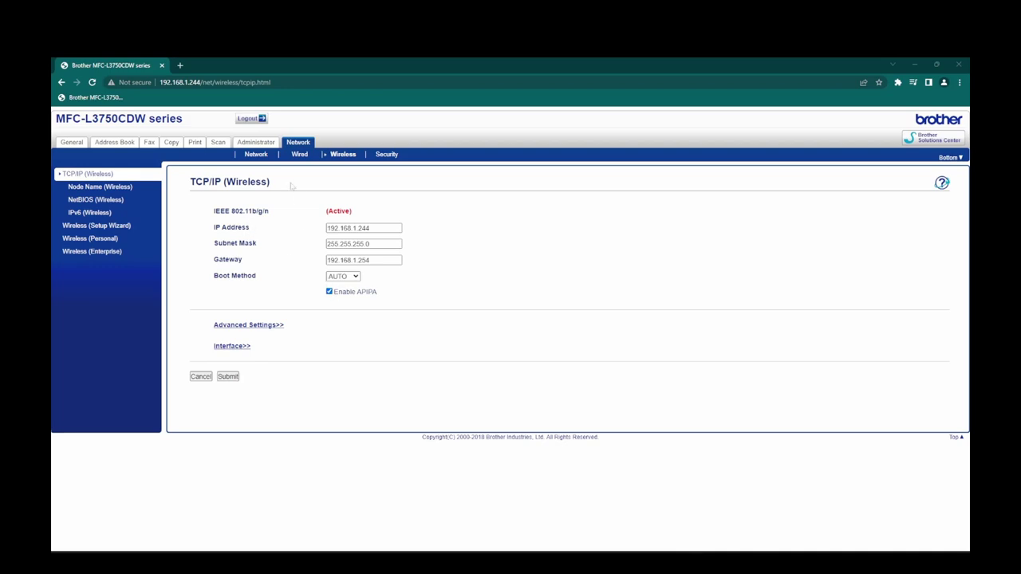
- Log out of the printer's web interface and check the toner levels on the Status page
click(262, 119)
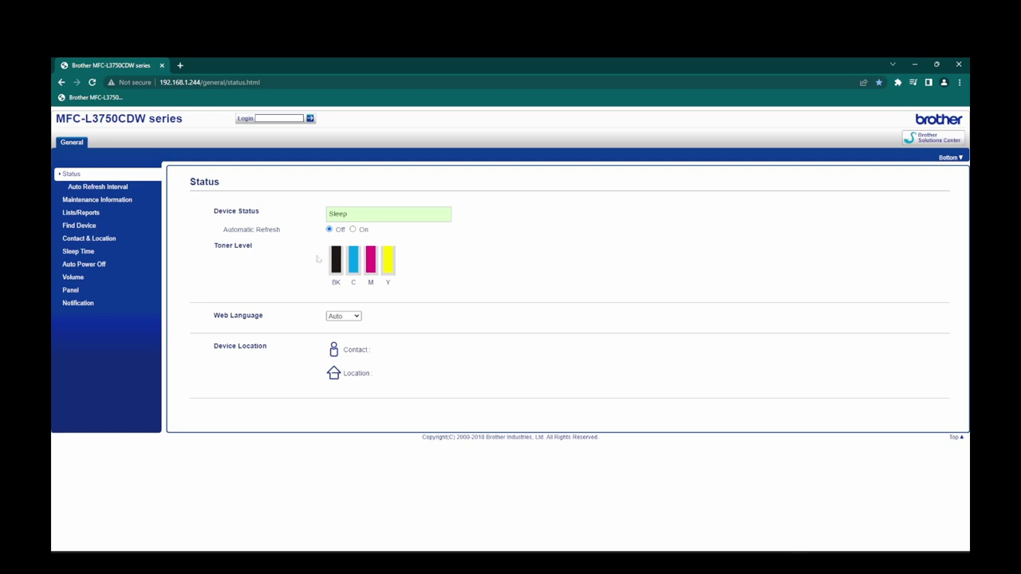
mouse_move(348, 263)
mouse_down()
mouse_move(365, 261)
mouse_move(357, 265)
mouse_up()
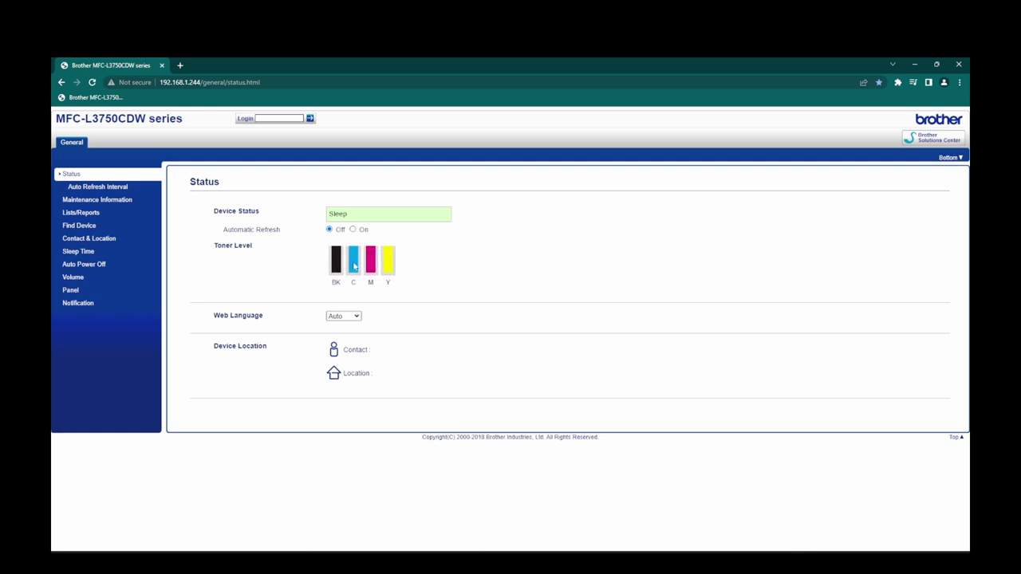